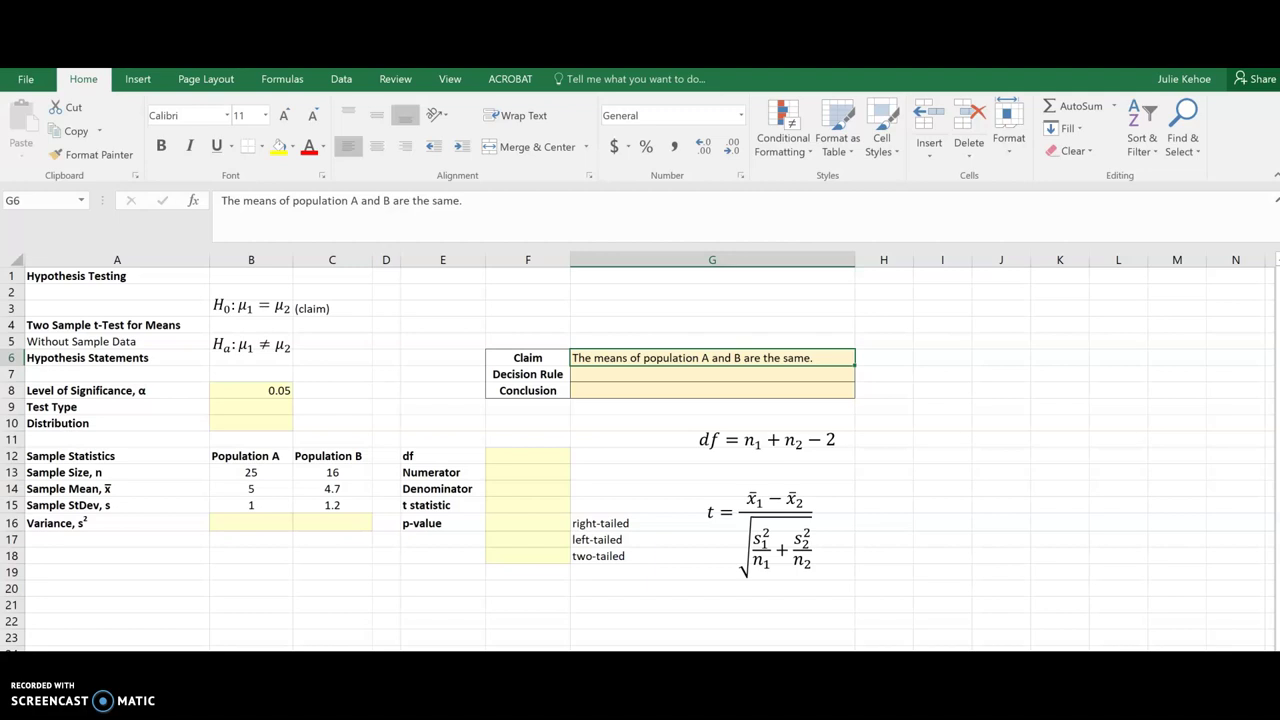
drag(262, 472, 325, 505)
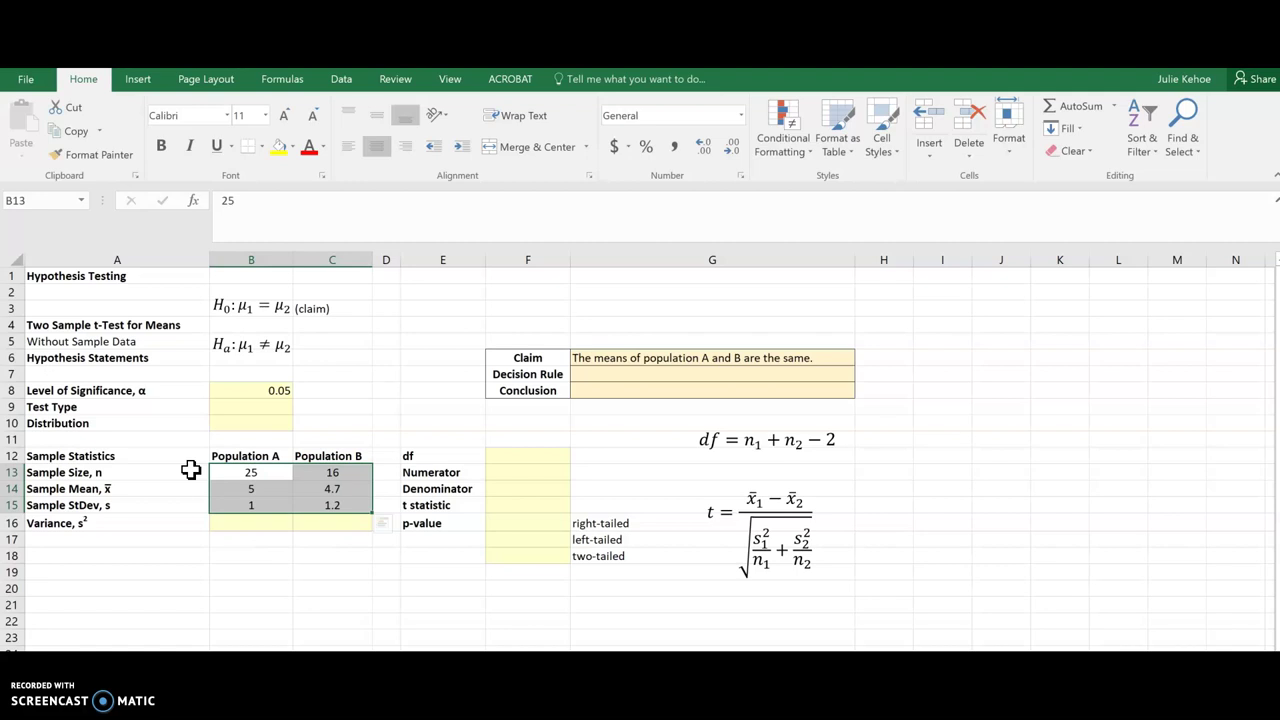
click(661, 357)
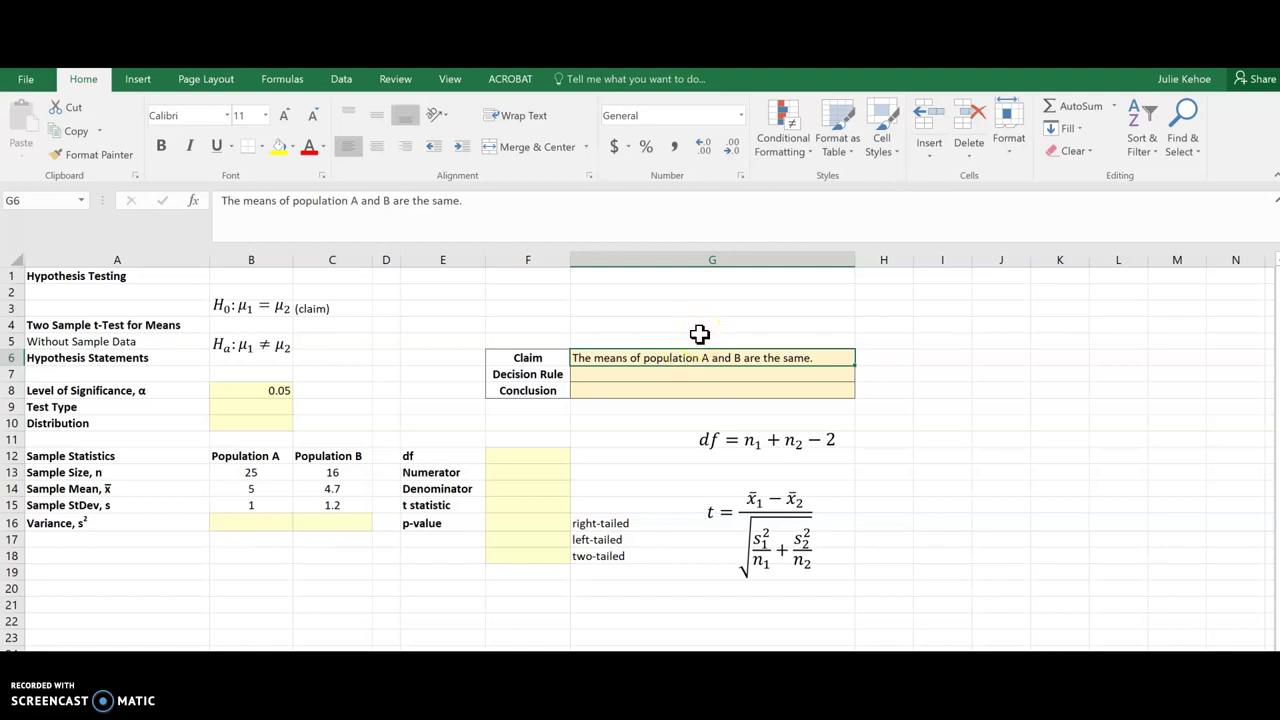
click(292, 355)
Step: Enter "two-tailed" as the test type in cell B9
click(227, 409)
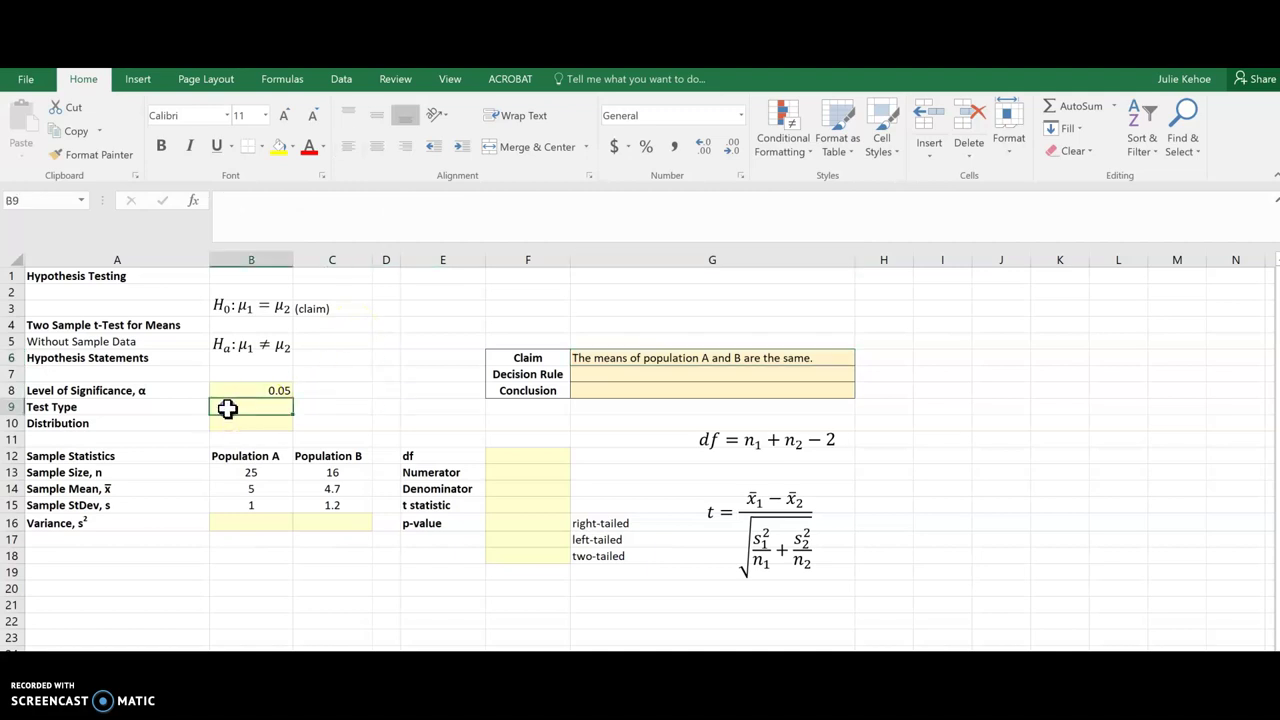
text(two-t)
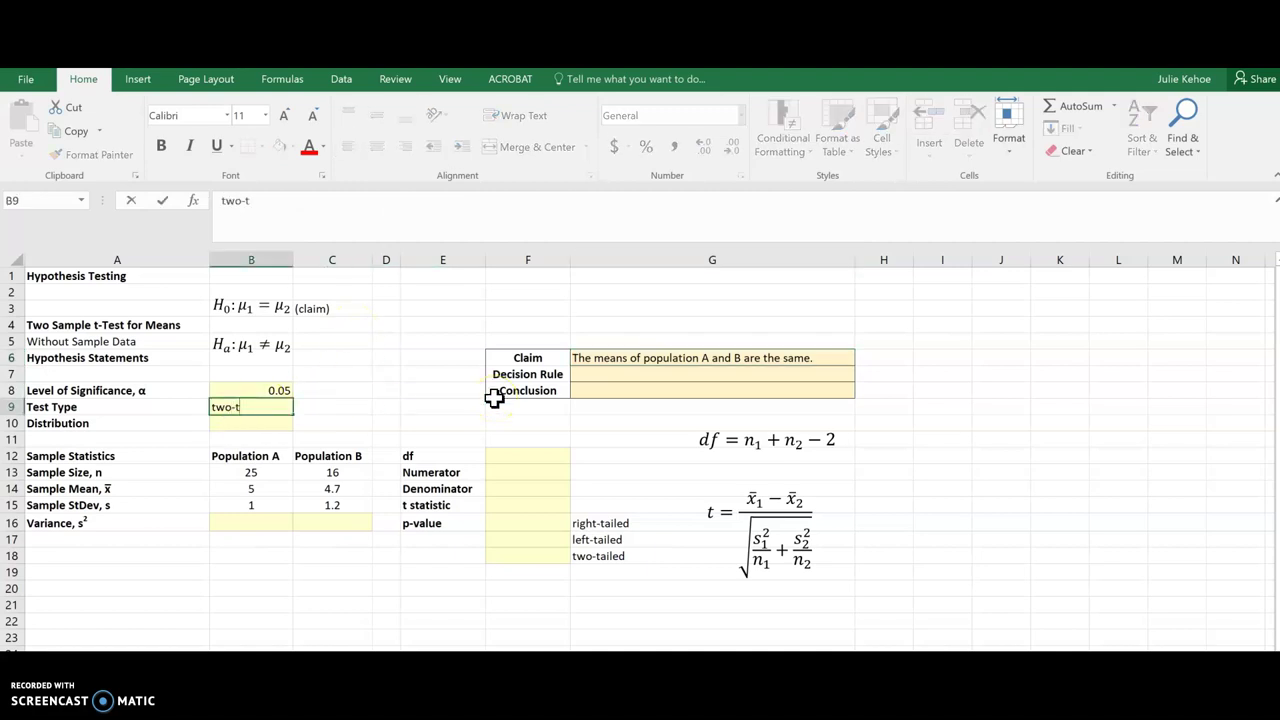
text(ailed)
key(Return)
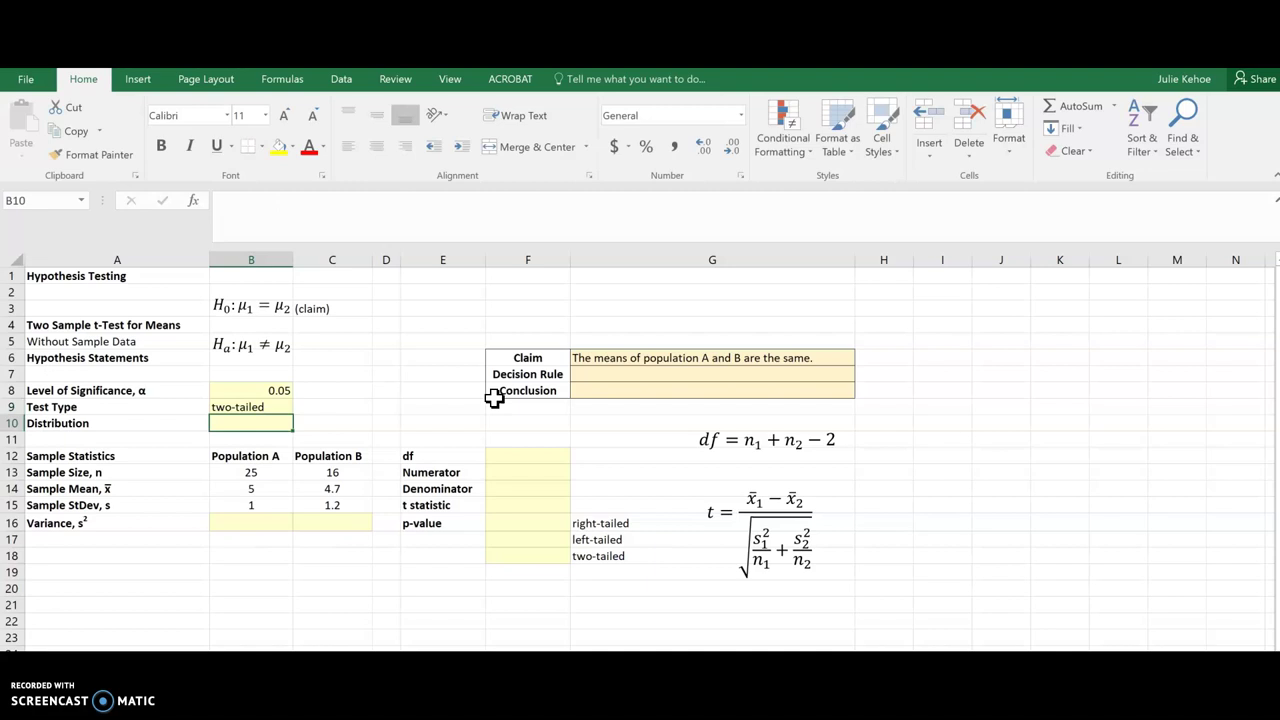
Step: Enter "t-distribution" as the distribution in cell B10
text(t-)
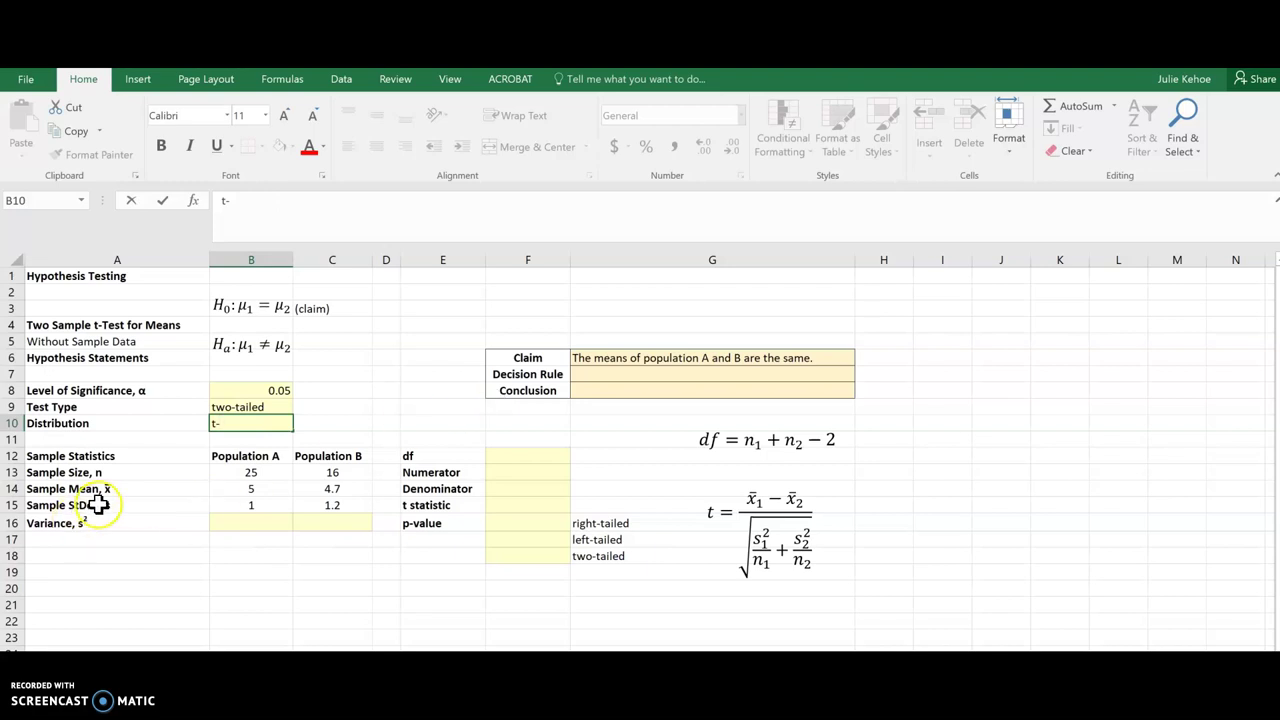
text(tailed)
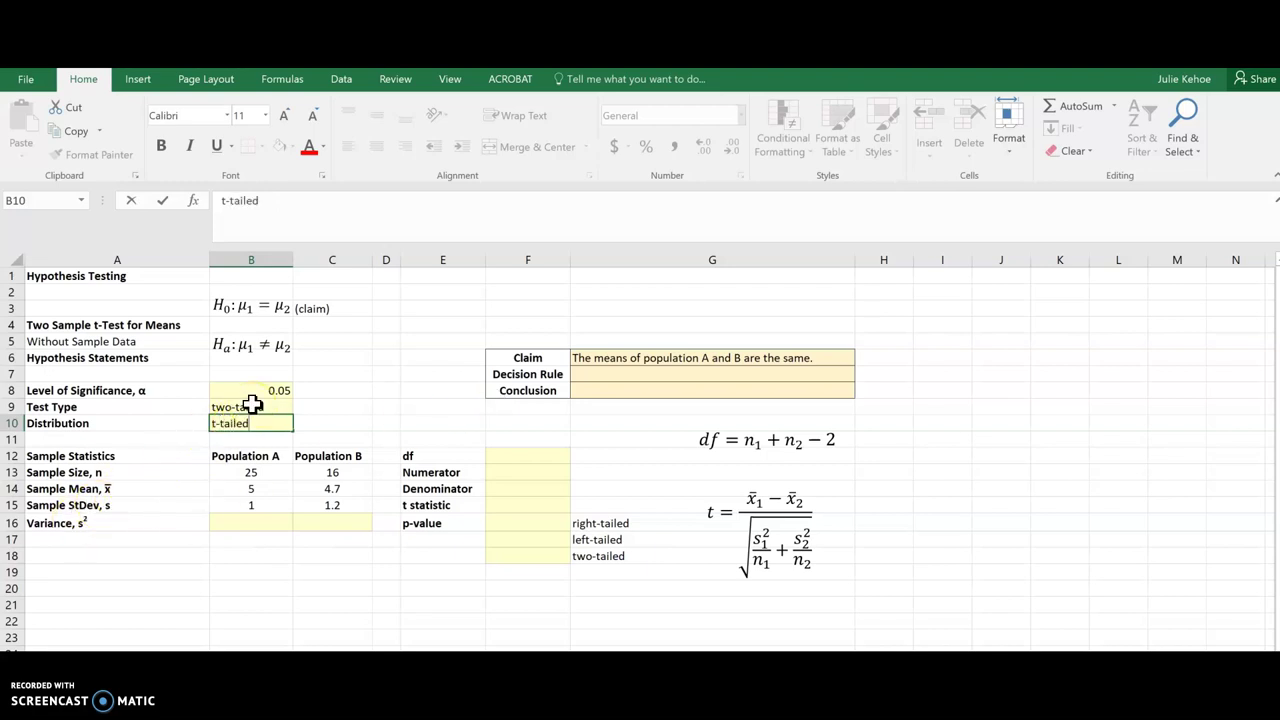
key(BackSpace)
key(BackSpace)
key(BackSpace)
key(BackSpace)
key(BackSpace)
key(BackSpace)
text(distribution)
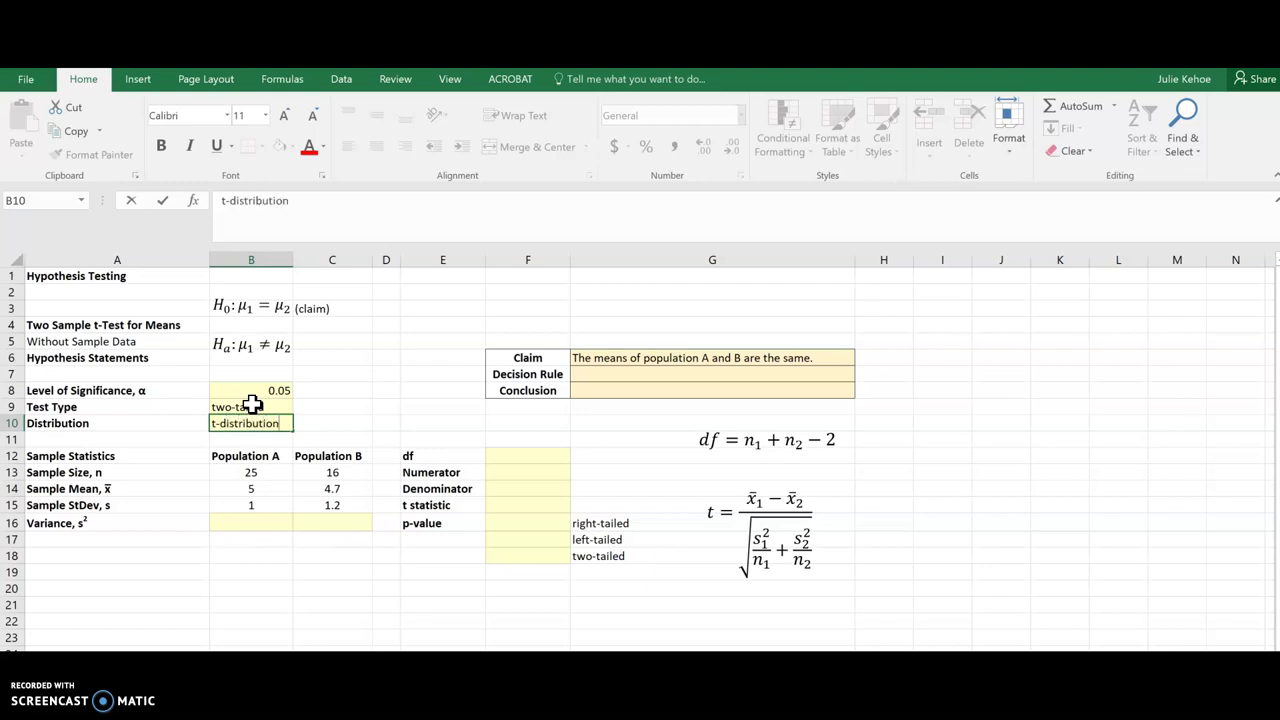
key(Return)
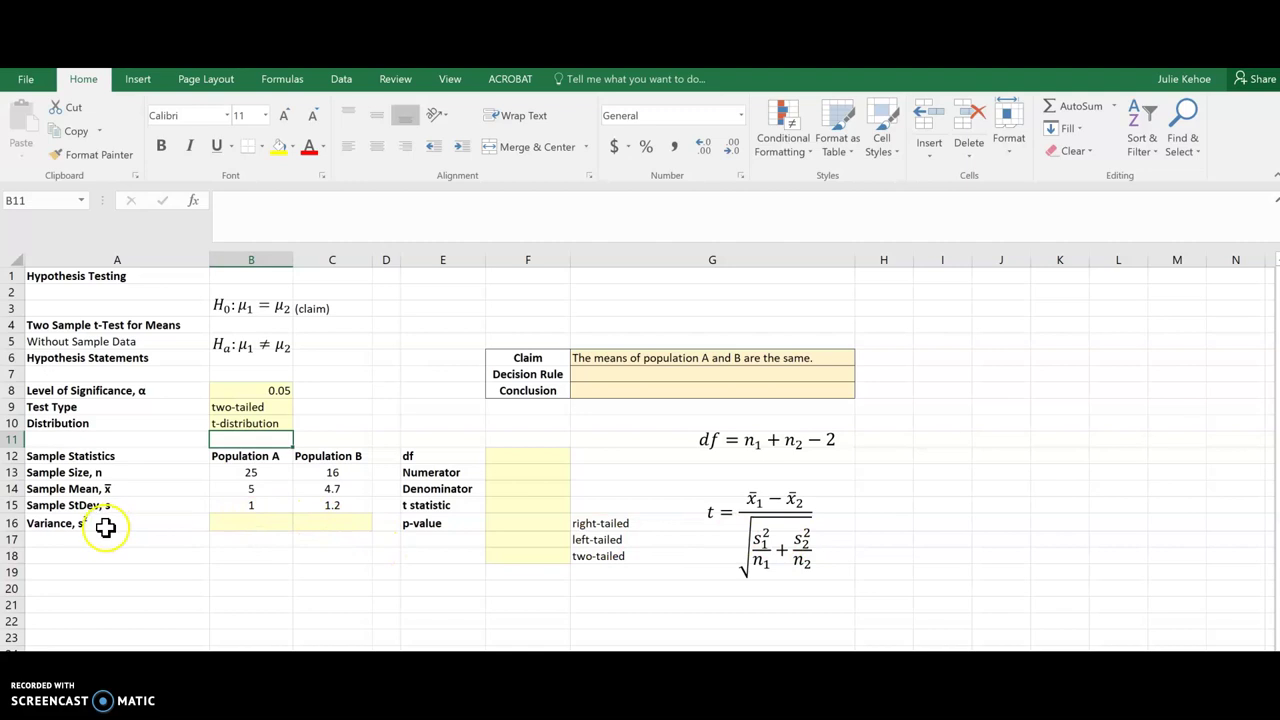
Step: Calculate Population A's variance in B16 by squaring its standard deviation with =B15^2
click(266, 523)
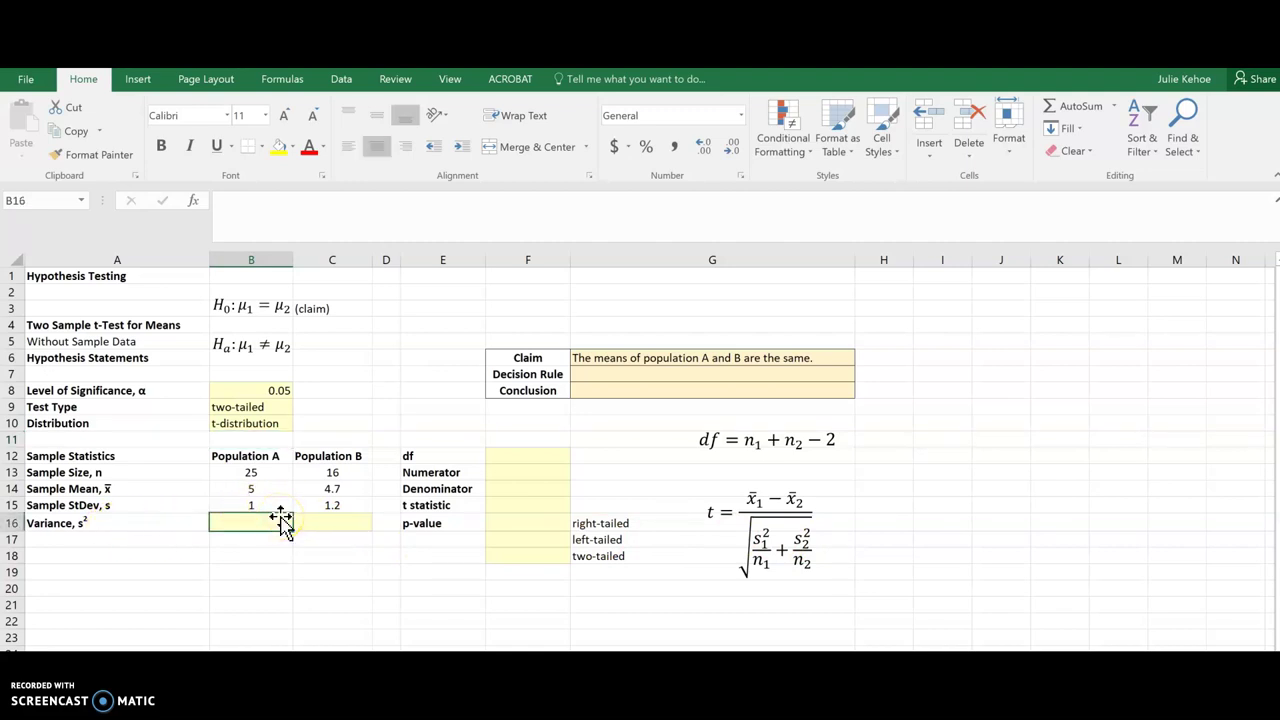
text(=)
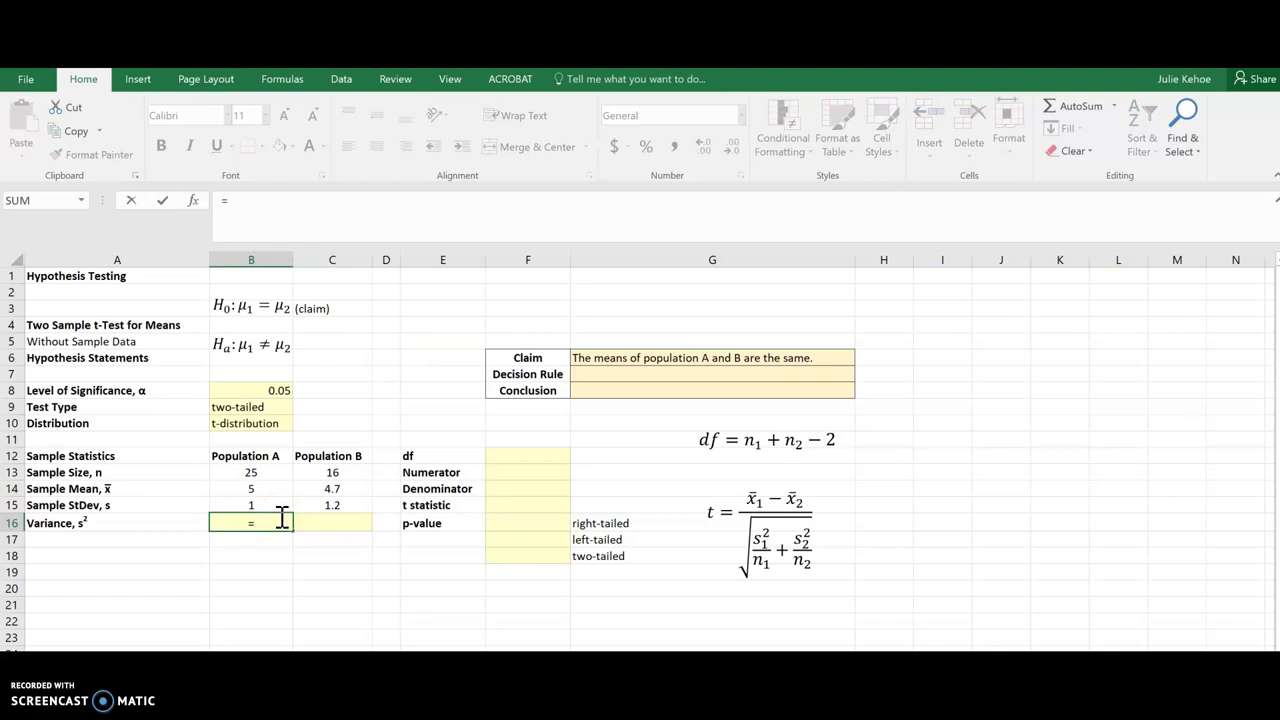
click(282, 506)
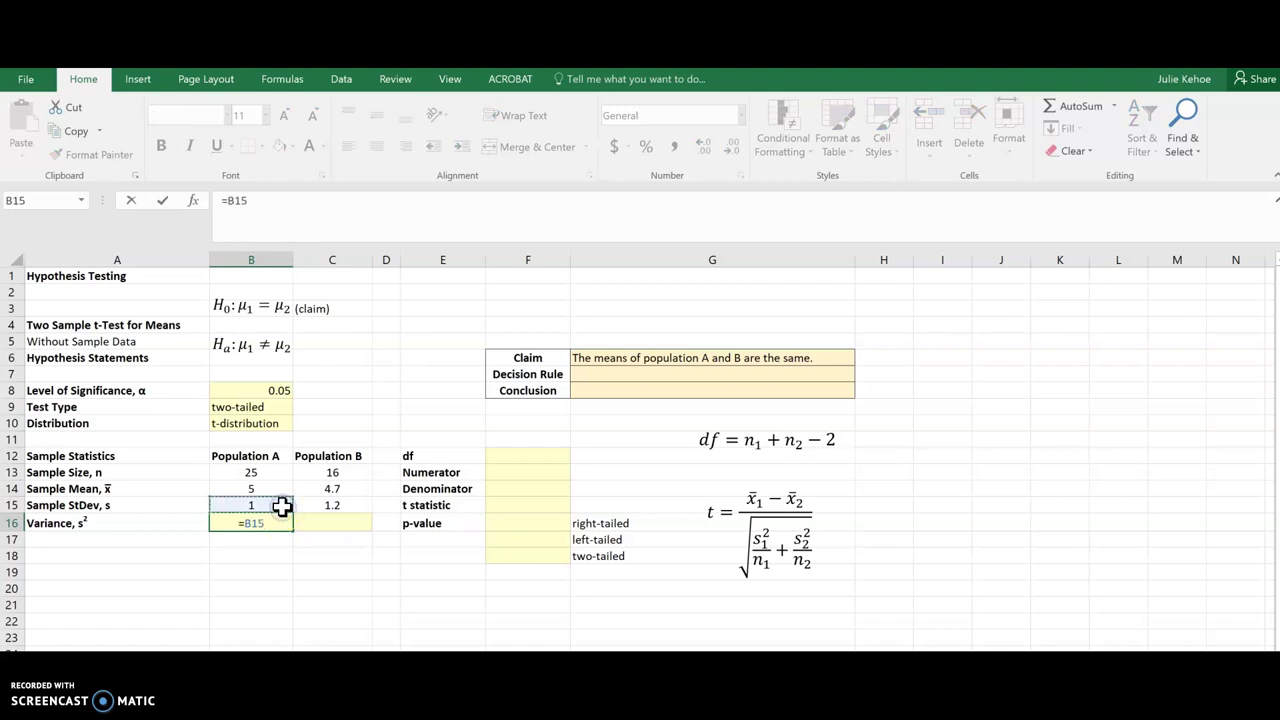
text(^2)
key(Return)
Step: Calculate Population B's variance in C16 by squaring its standard deviation with =C15^2
key(Up)
key(Right)
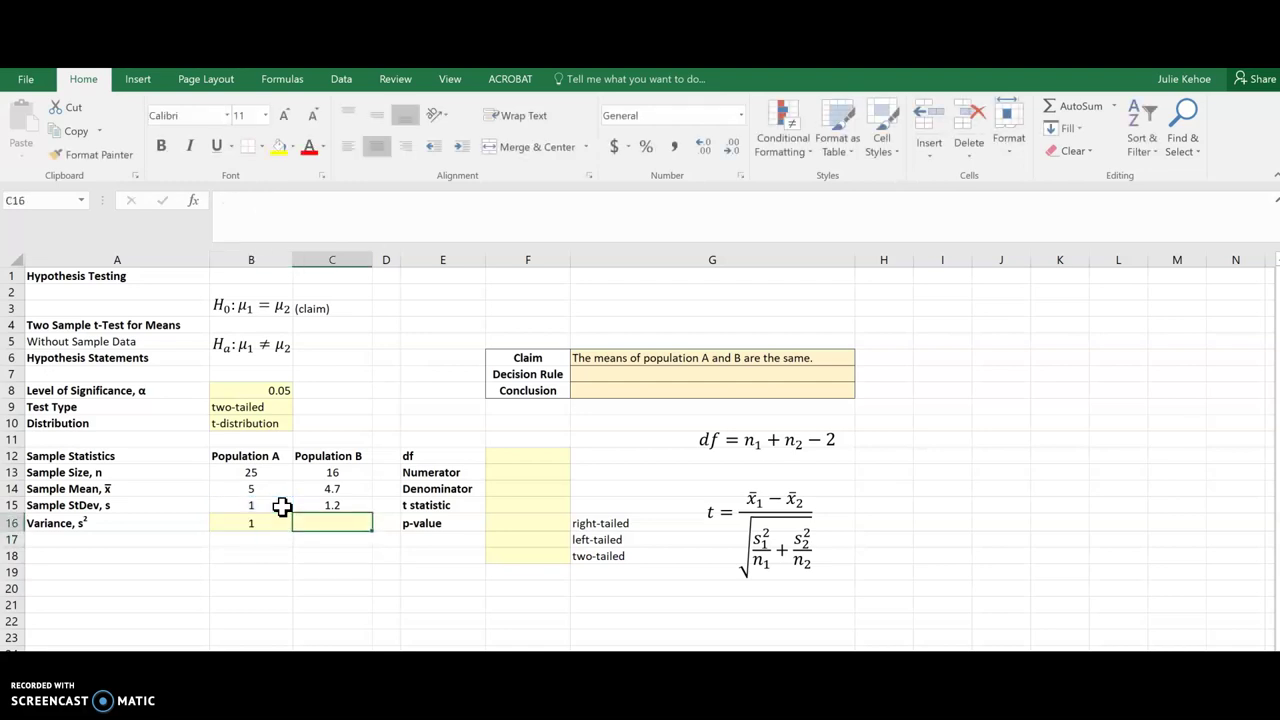
text(=)
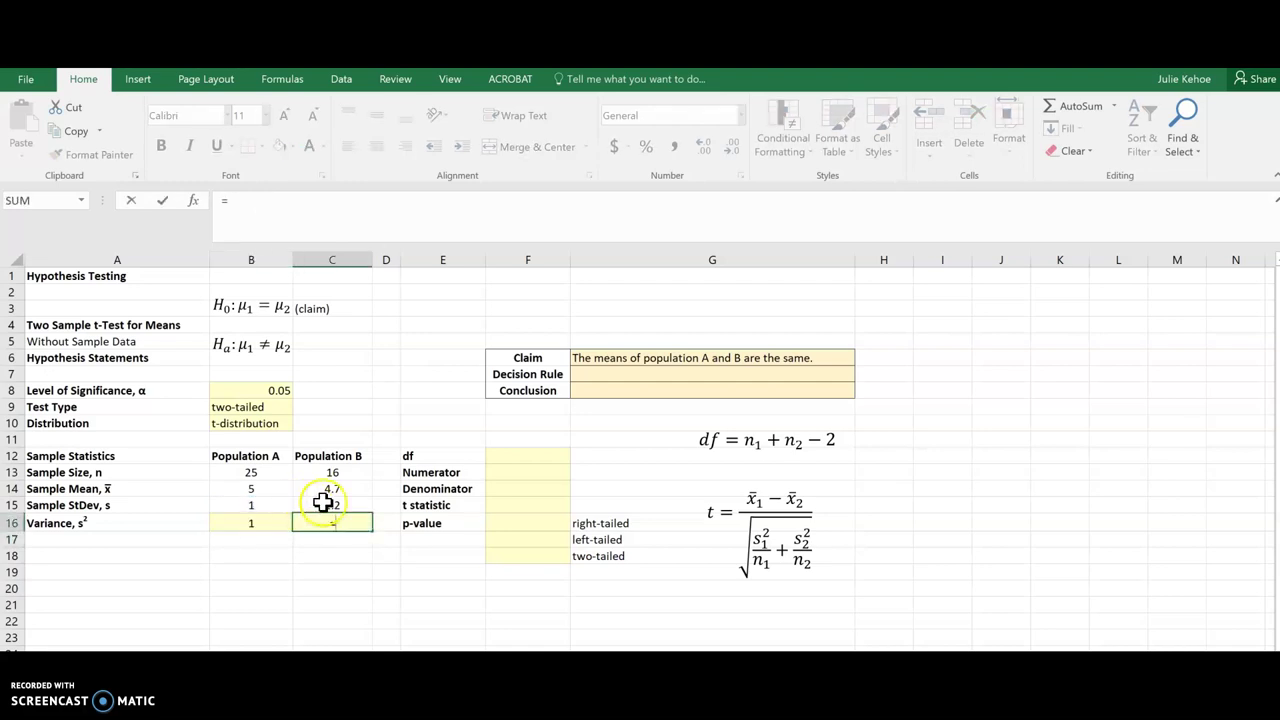
click(322, 503)
text(^)
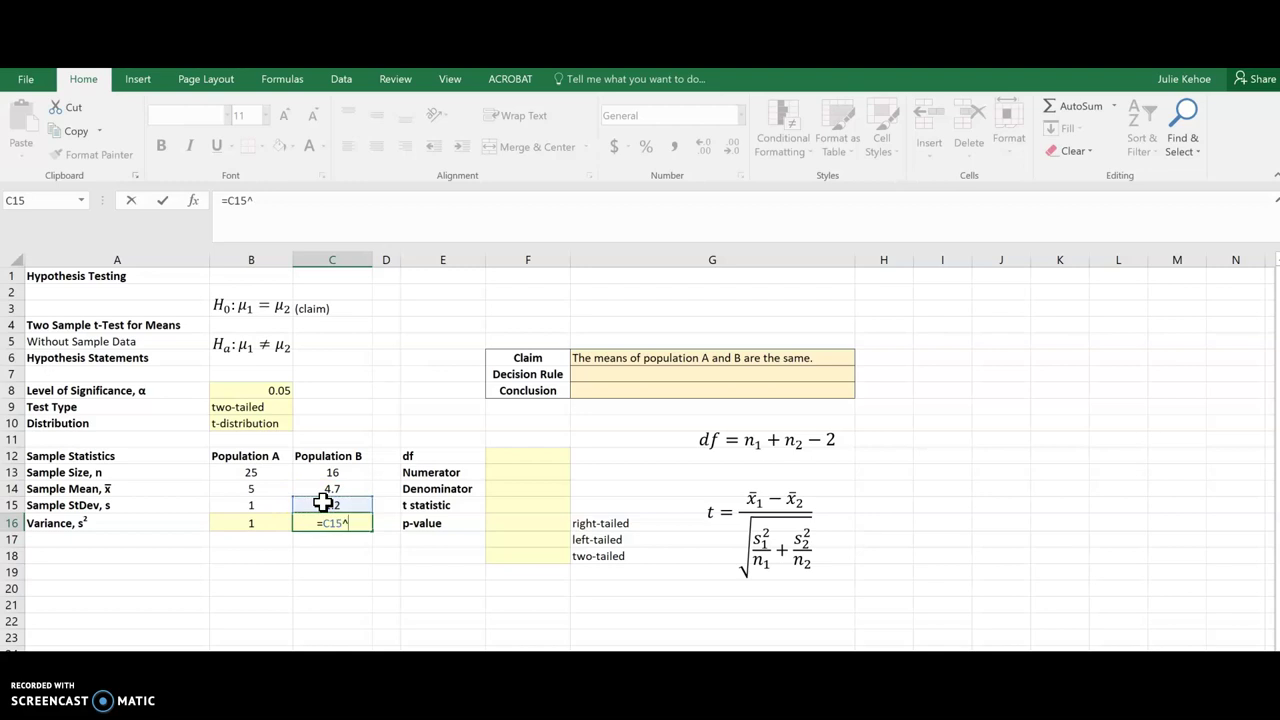
text(2)
key(Return)
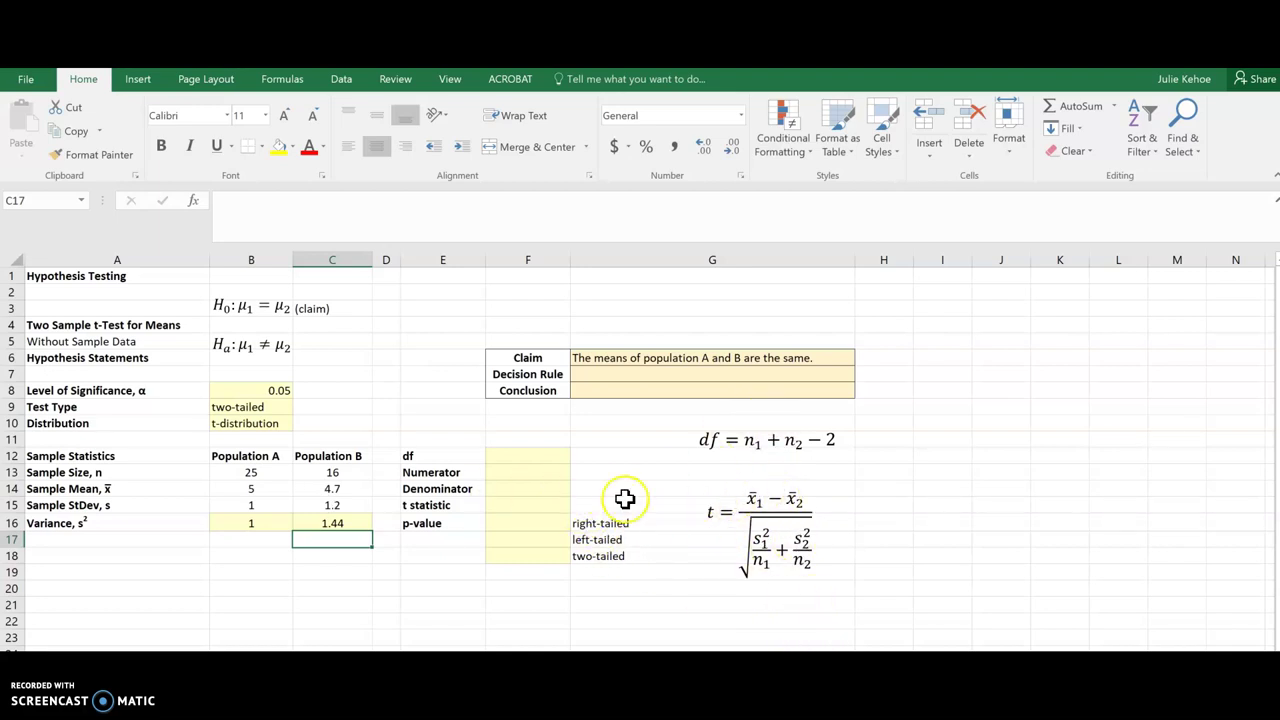
Step: Calculate the degrees of freedom in F12 from both sample sizes with =B13+C13-2
click(548, 456)
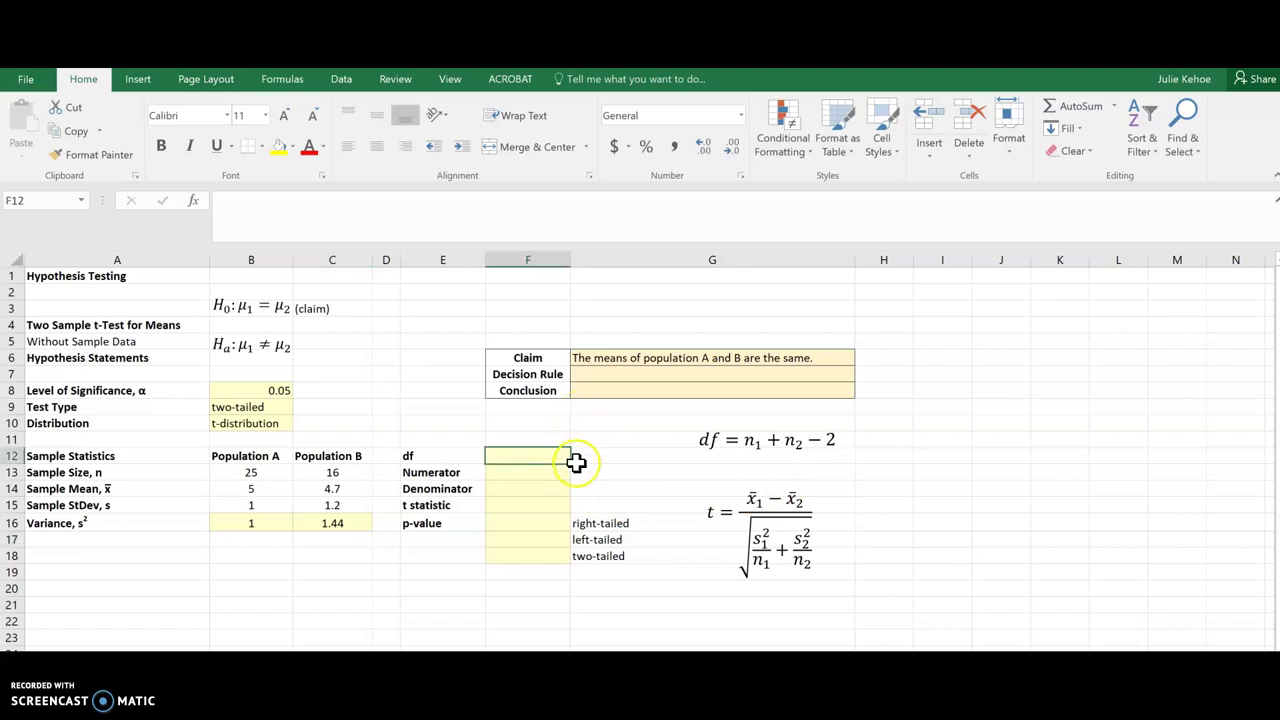
click(513, 458)
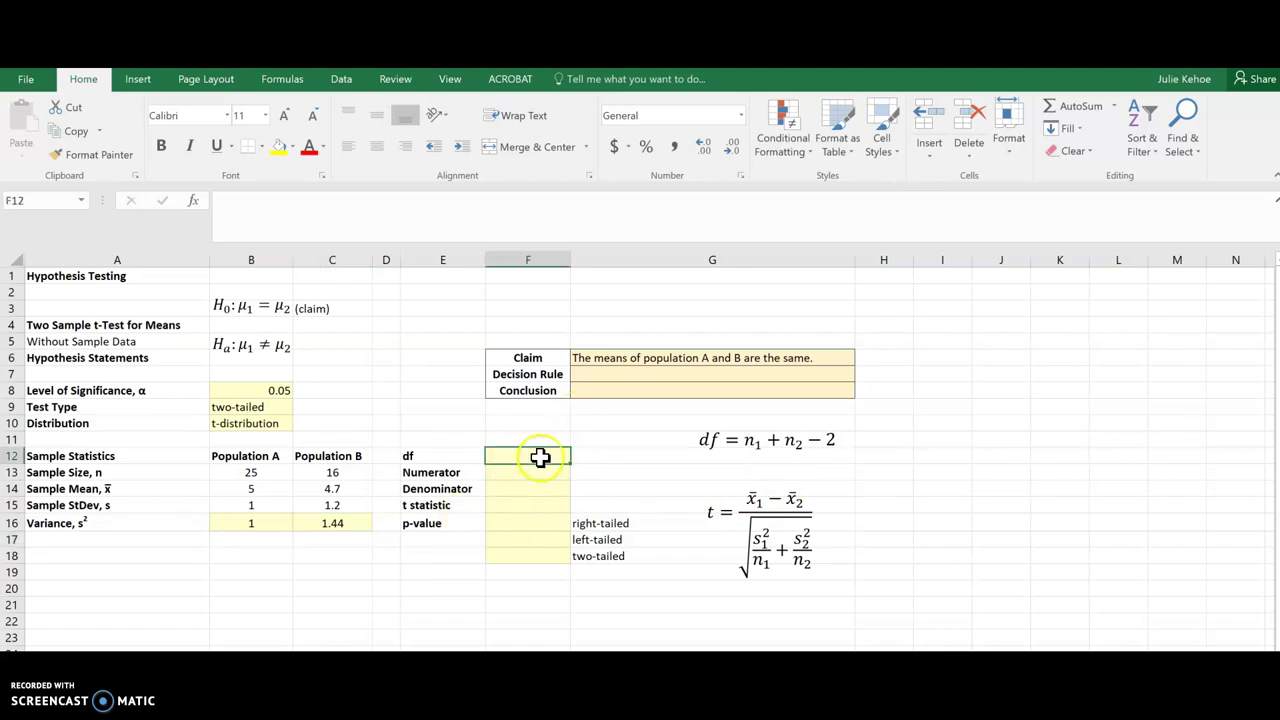
text(=)
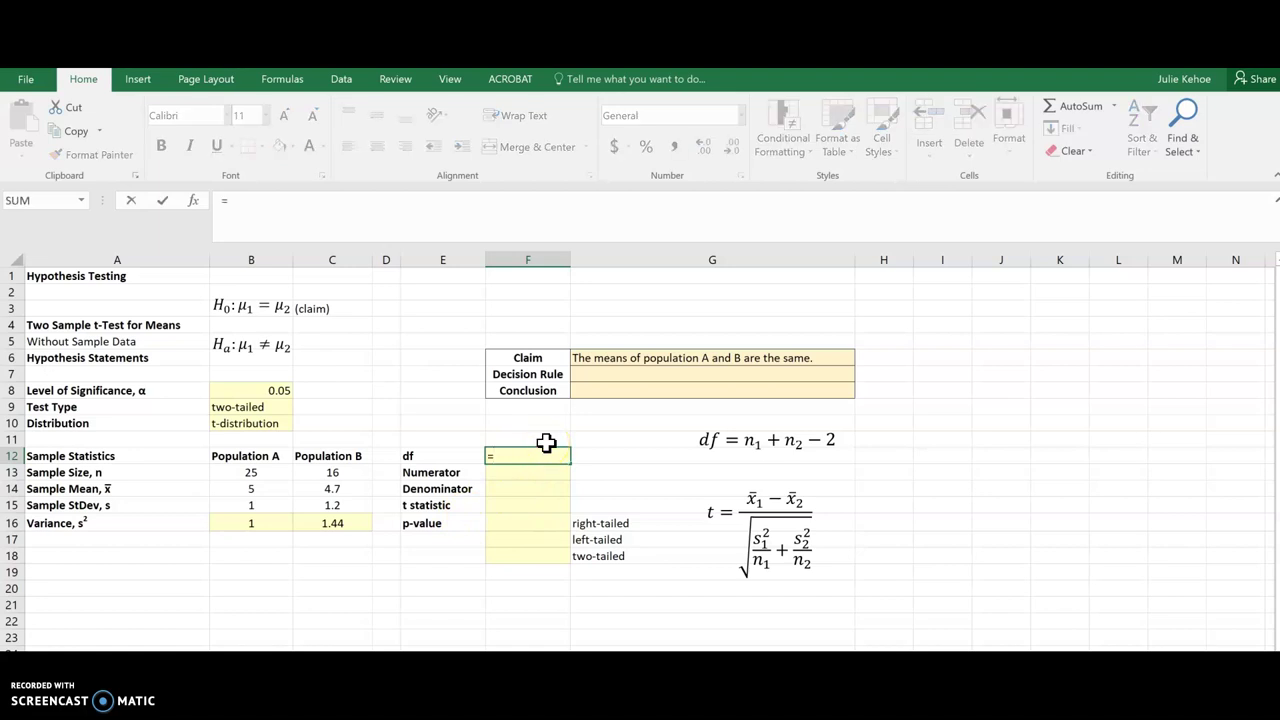
click(268, 475)
text(+)
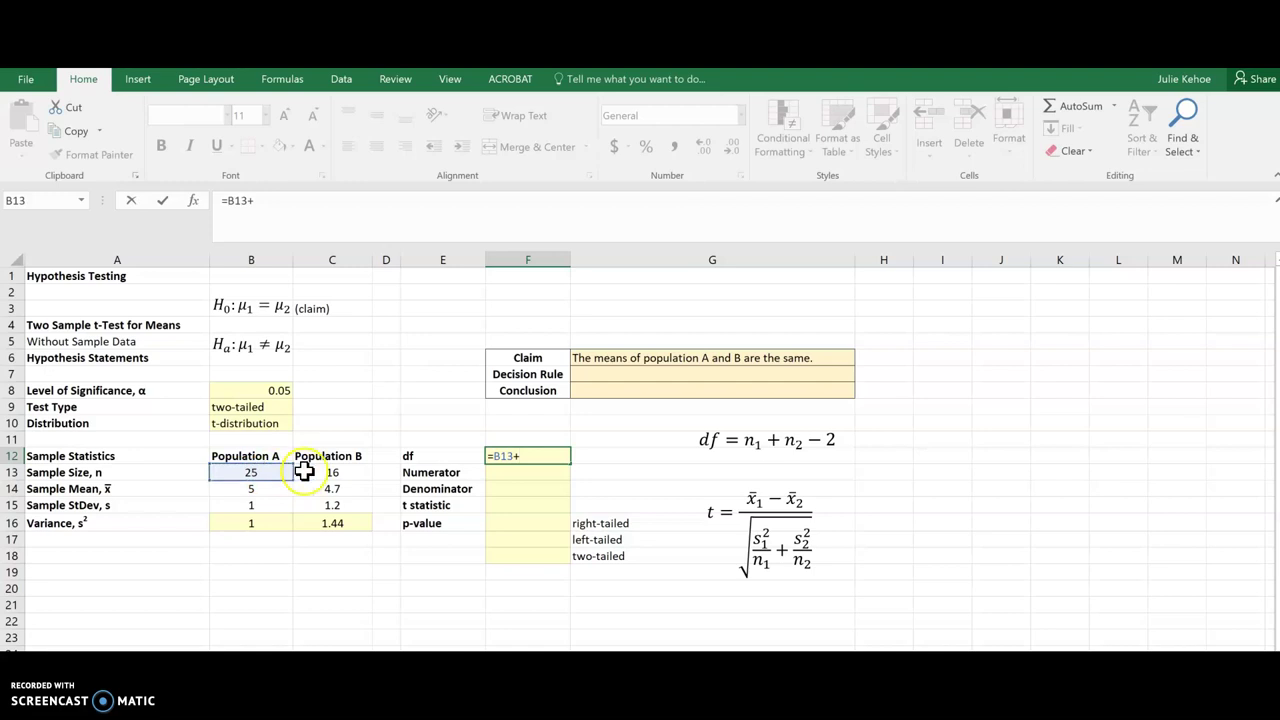
click(304, 472)
text(-)
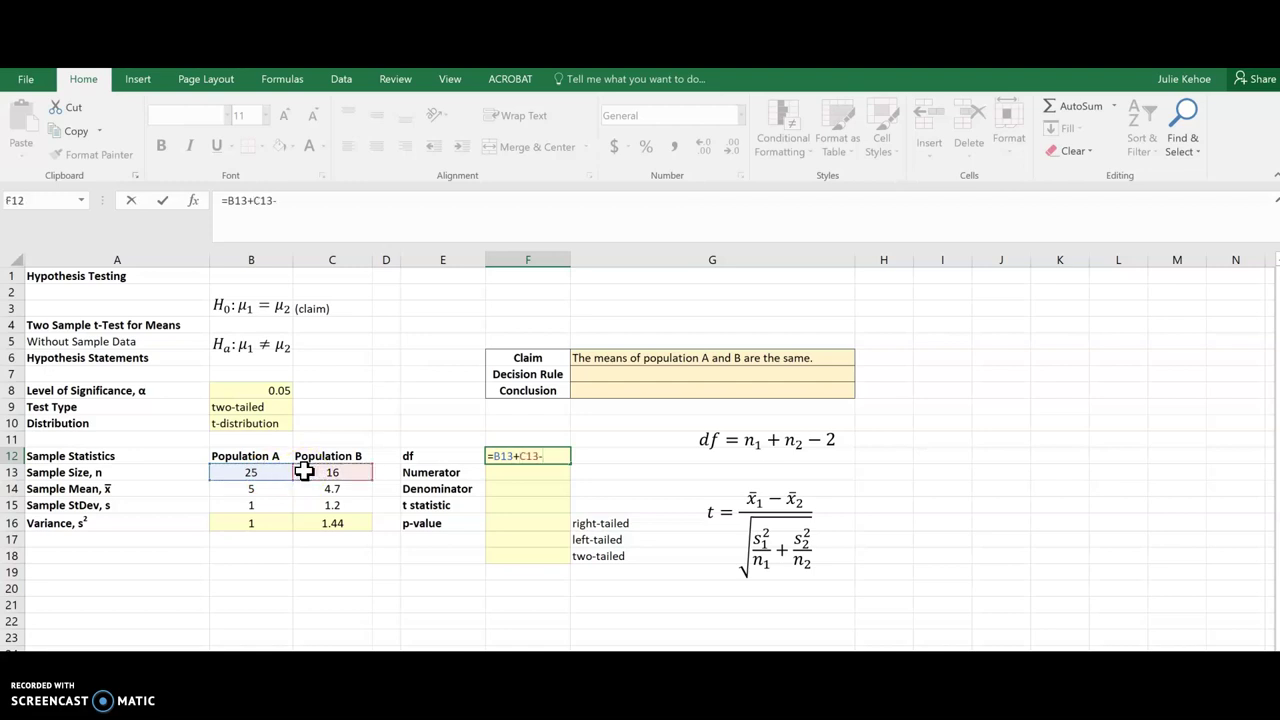
text(2)
key(Return)
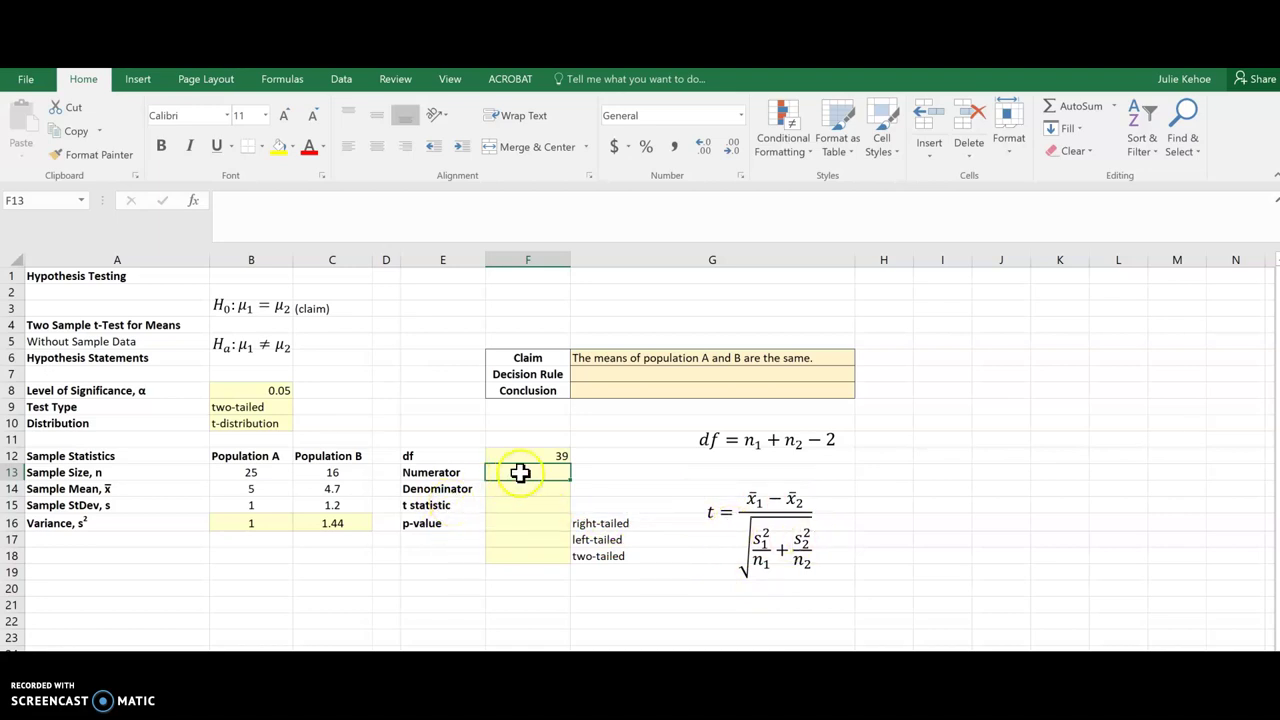
Step: Calculate the t formula's numerator in F13 as the difference of the sample means, =B14-C14
text(=)
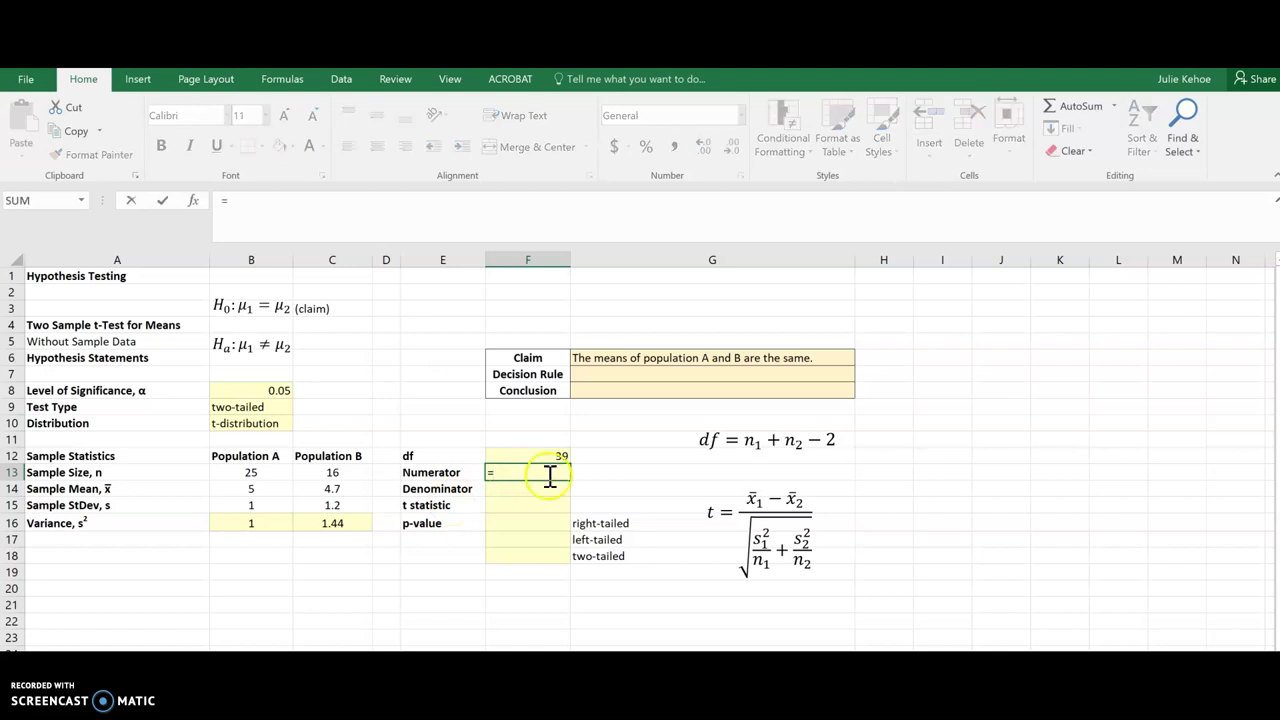
click(265, 488)
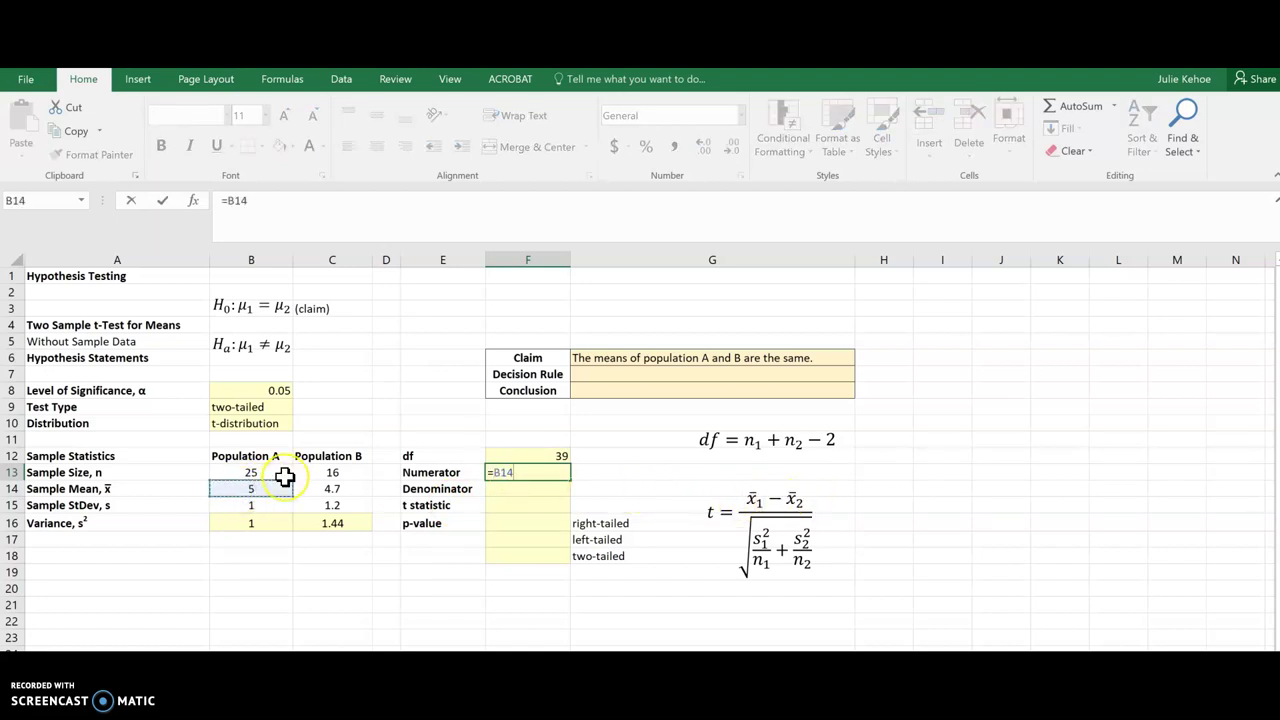
text(-)
click(330, 489)
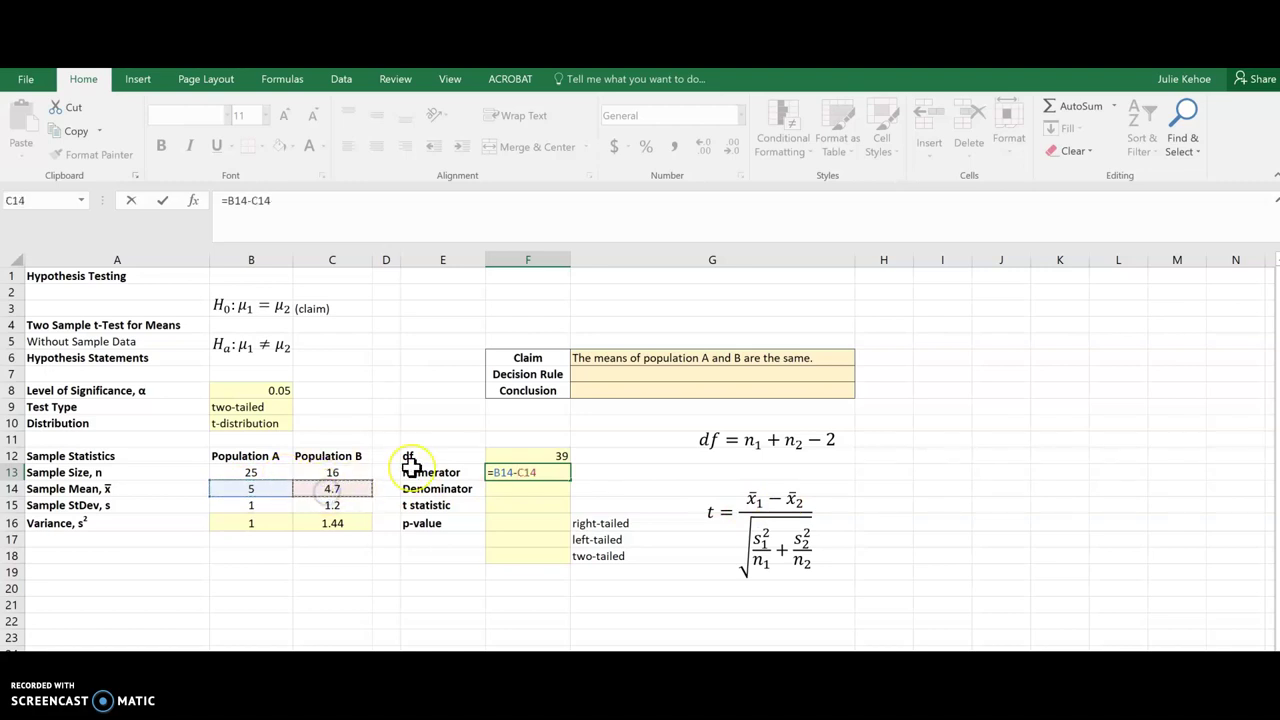
key(Return)
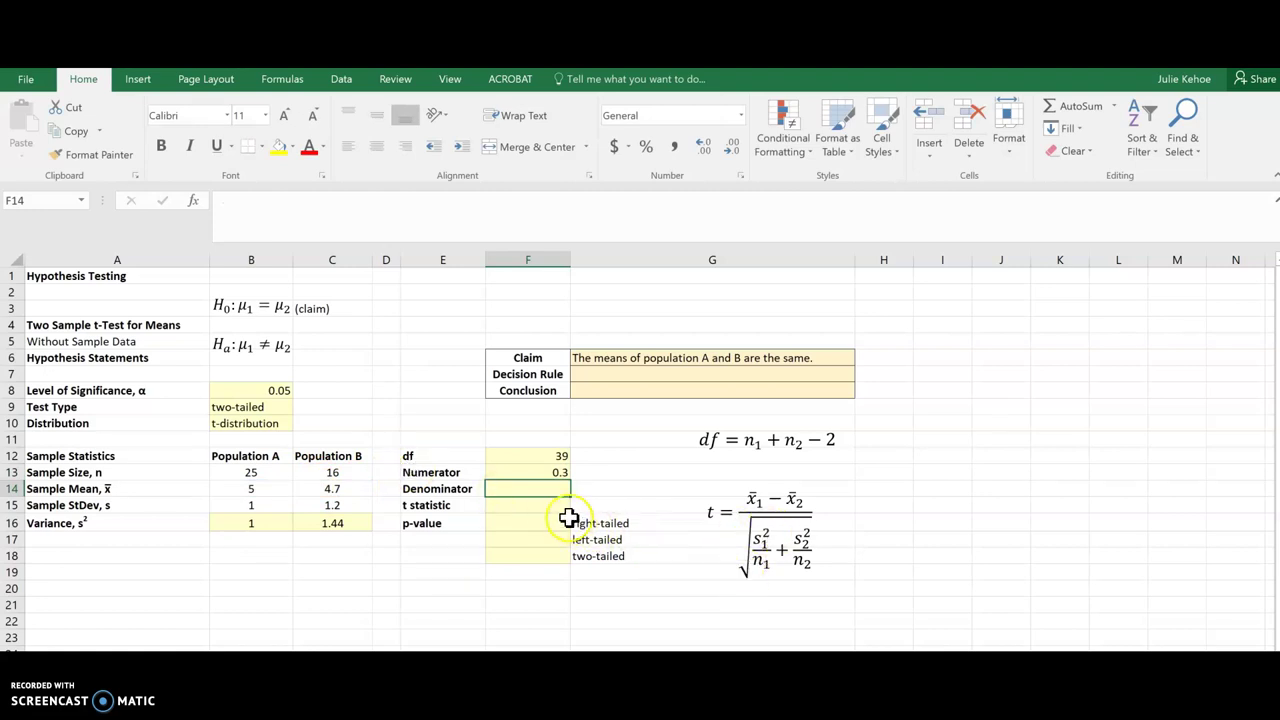
Step: Calculate the t formula's denominator in F14 with =sqrt(B16/B13+C16/C13)
text(=sqrt()
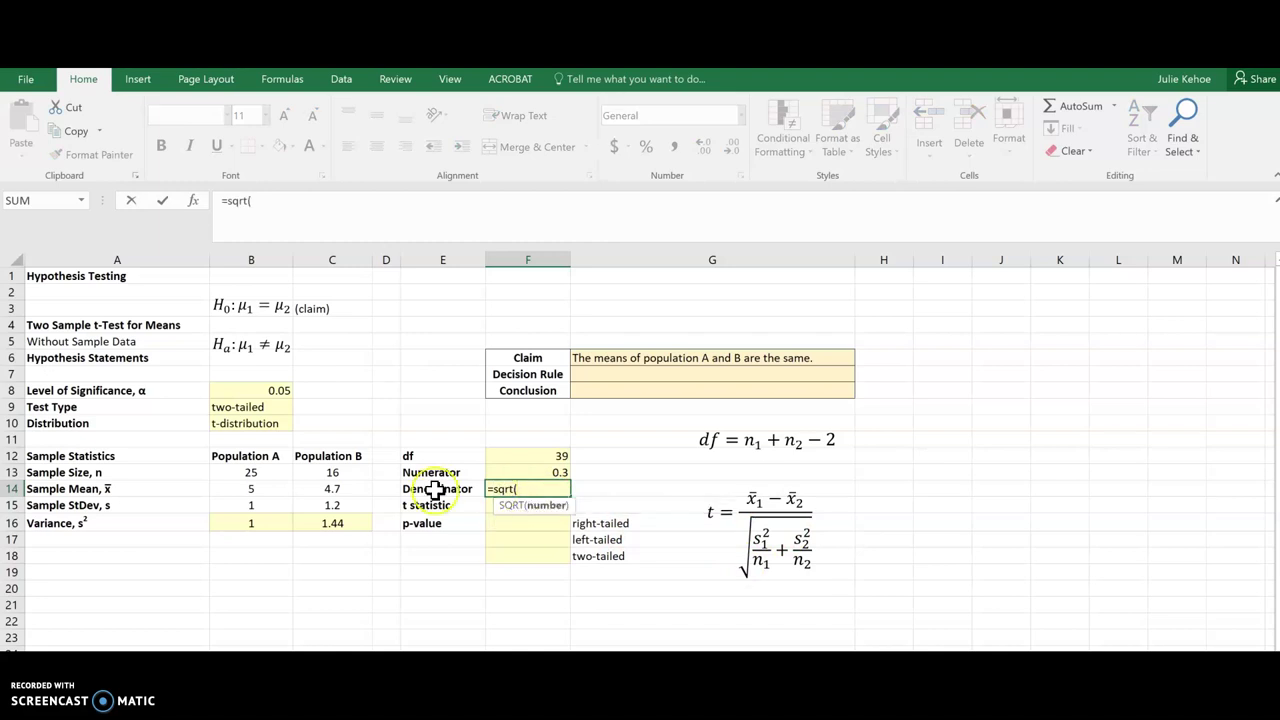
click(258, 519)
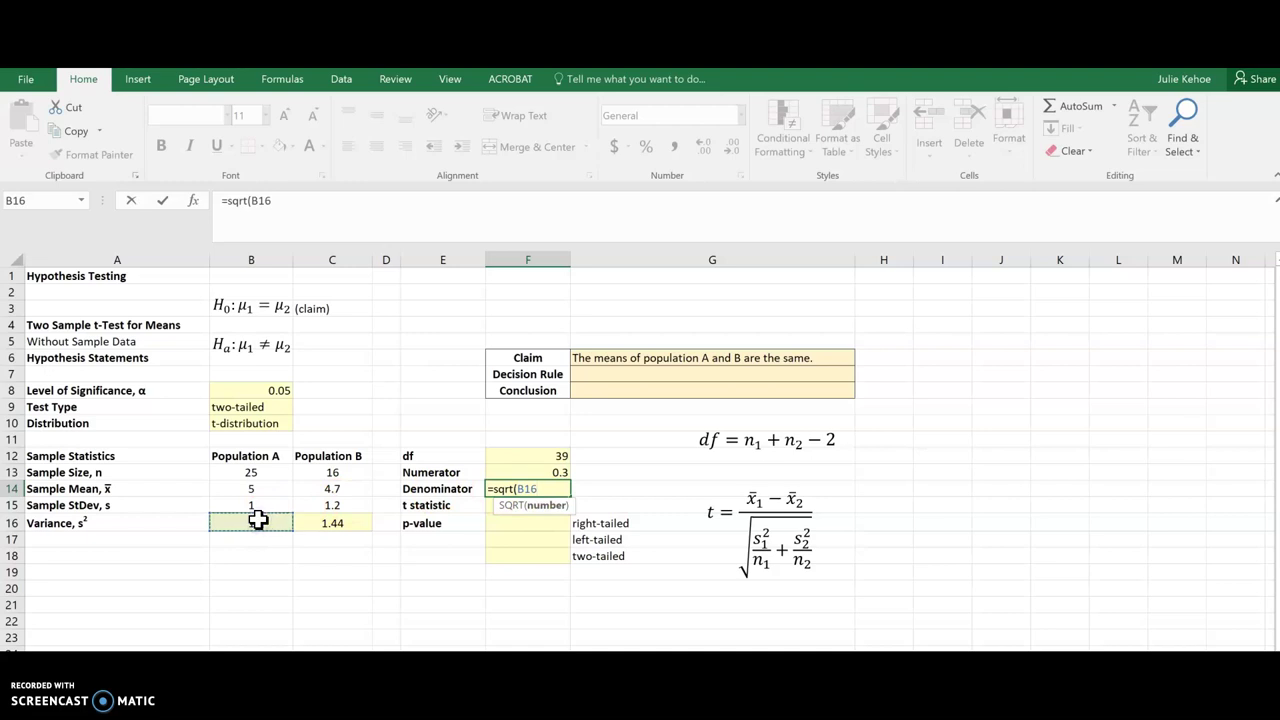
text(/)
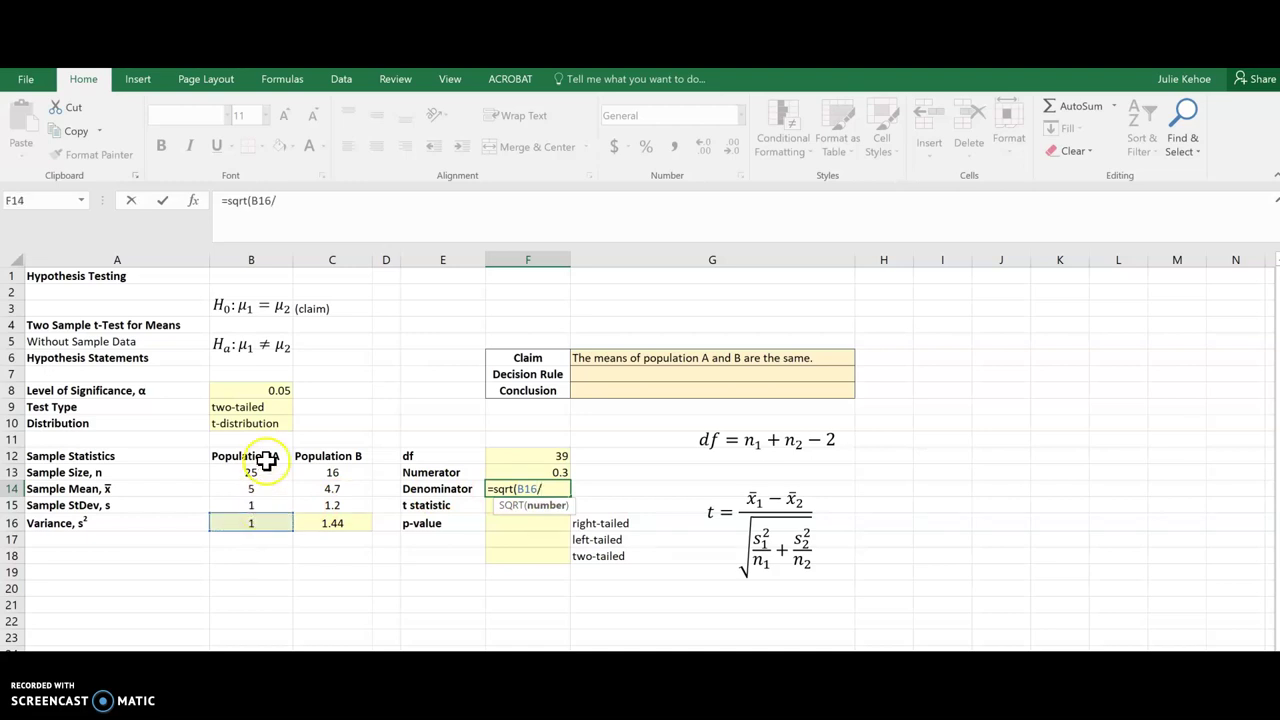
click(260, 472)
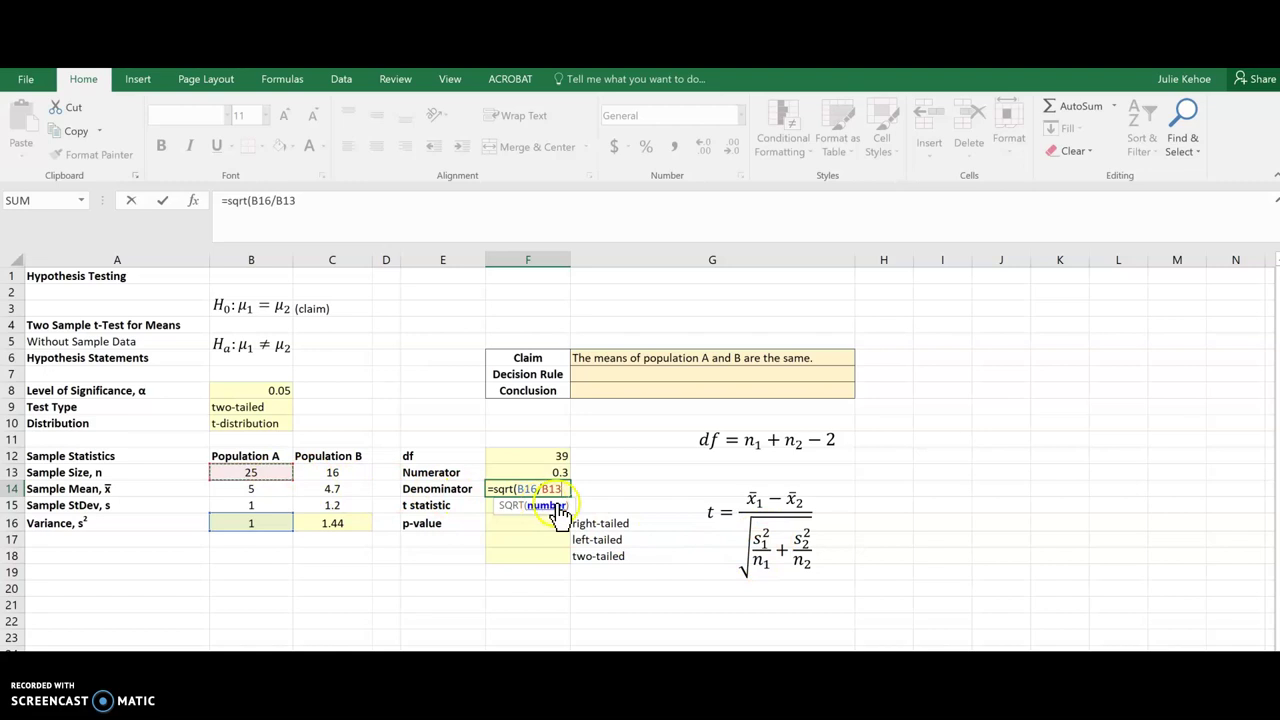
text(+)
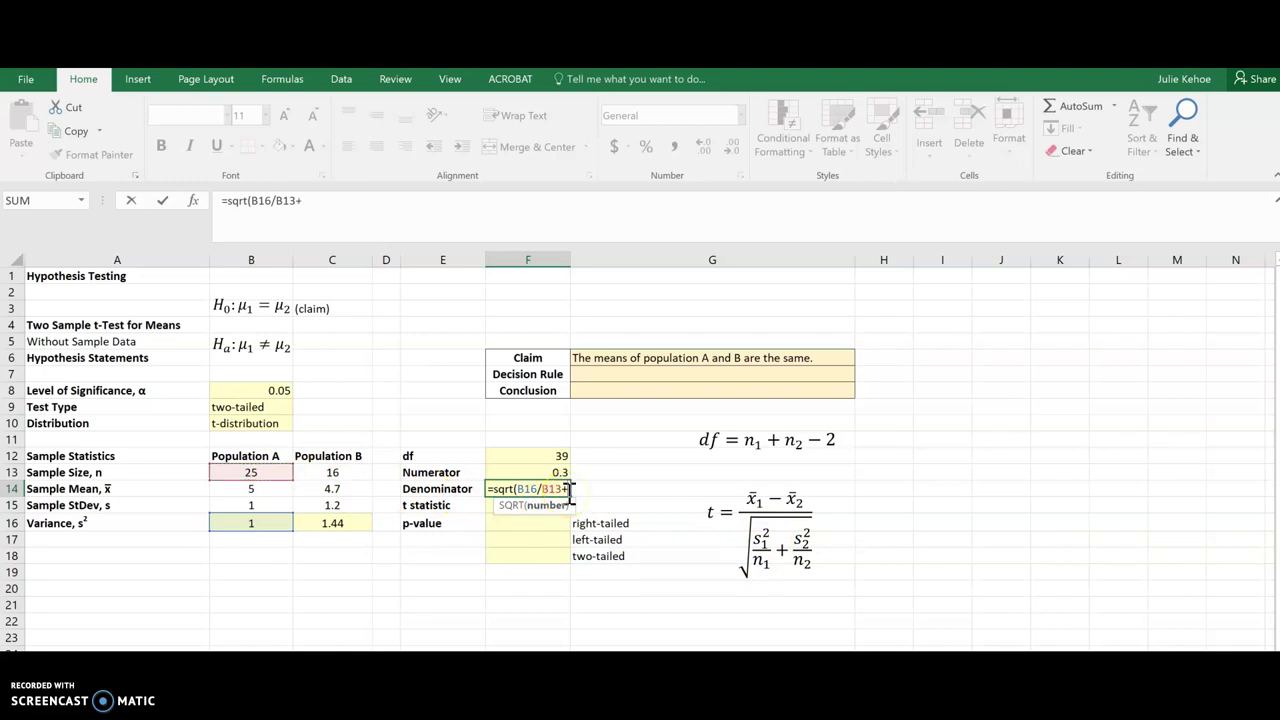
click(342, 524)
text(?)
key(BackSpace)
text(/)
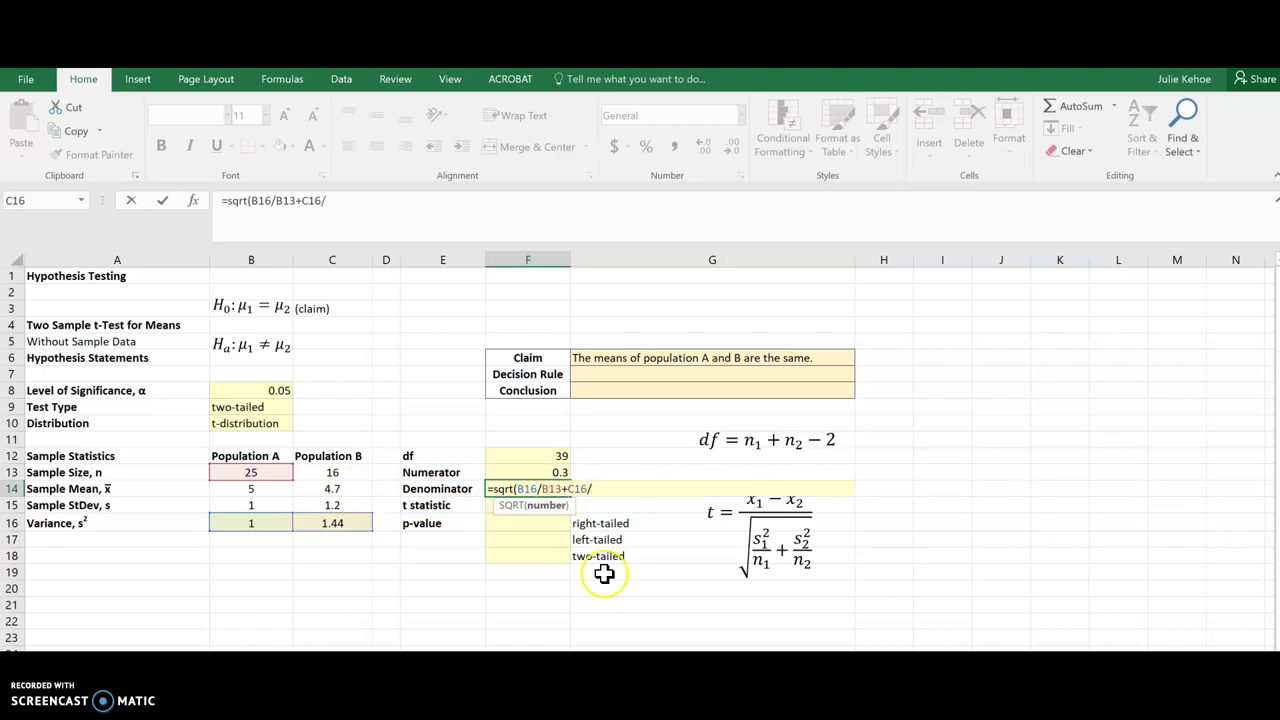
click(350, 473)
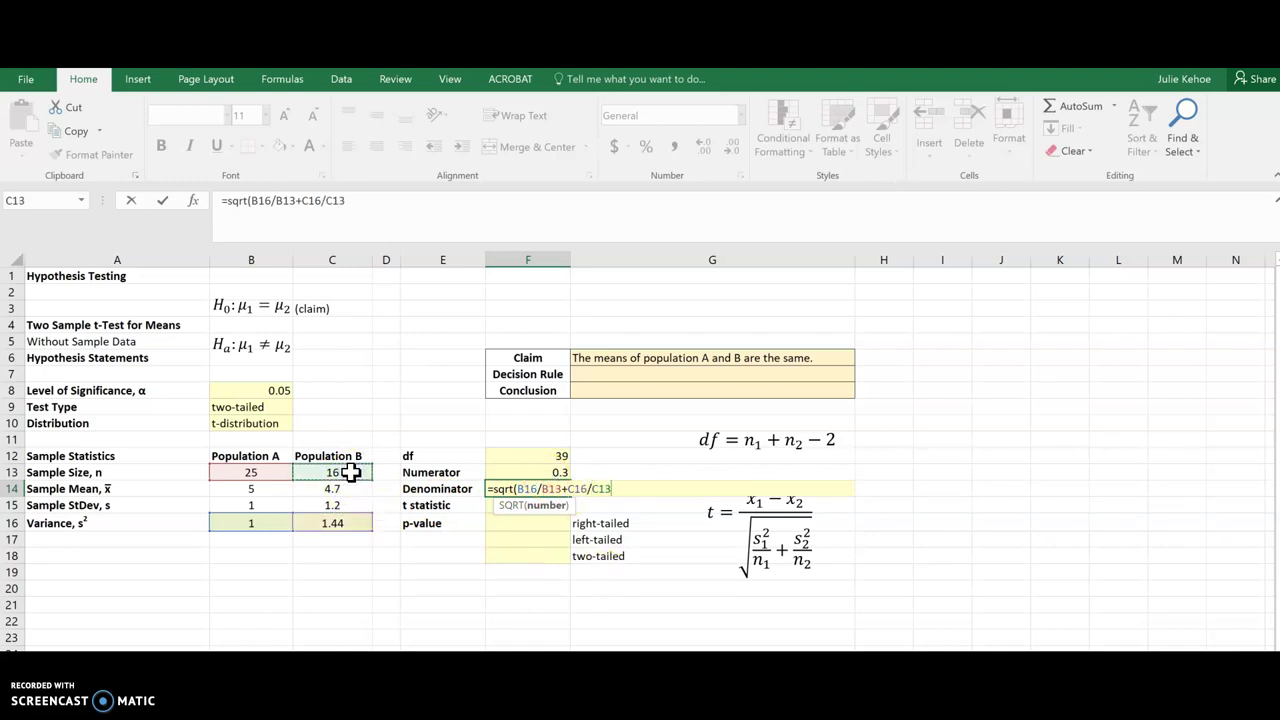
text())
key(Return)
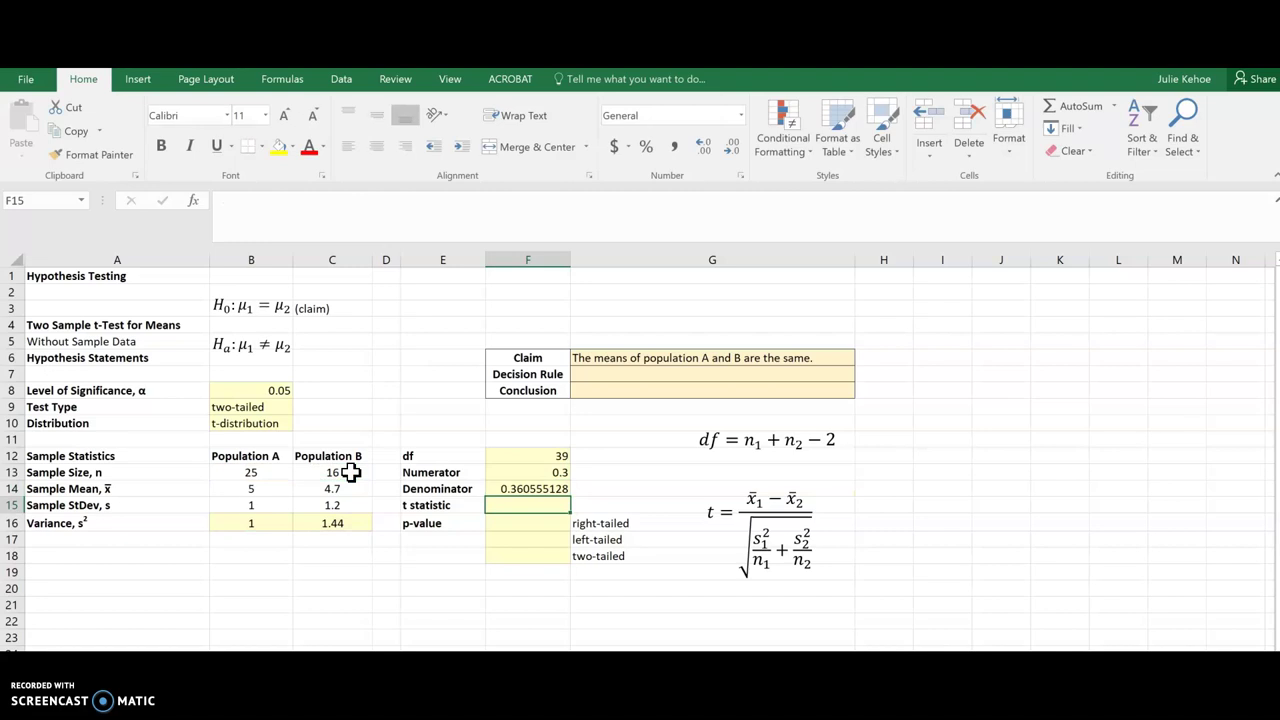
Step: Calculate the t statistic in F15 by dividing the numerator by the denominator with =F13/F14
text(=)
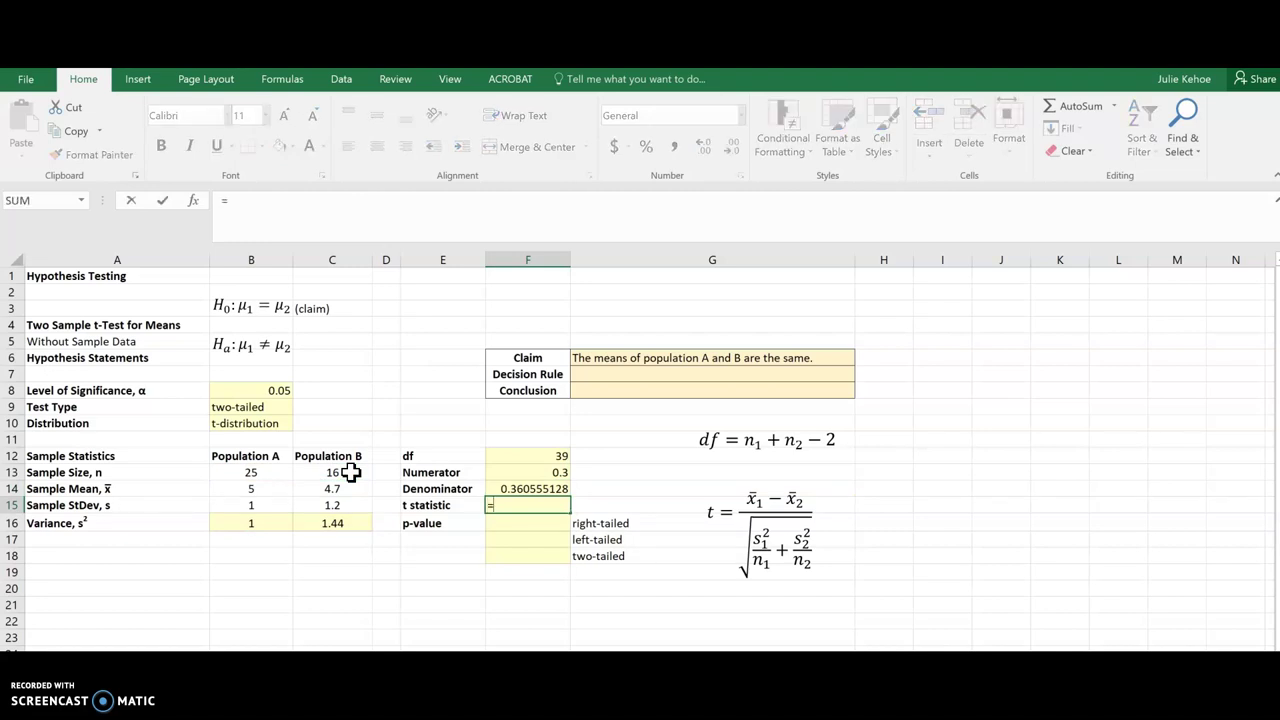
click(509, 472)
text(/)
click(525, 489)
key(Return)
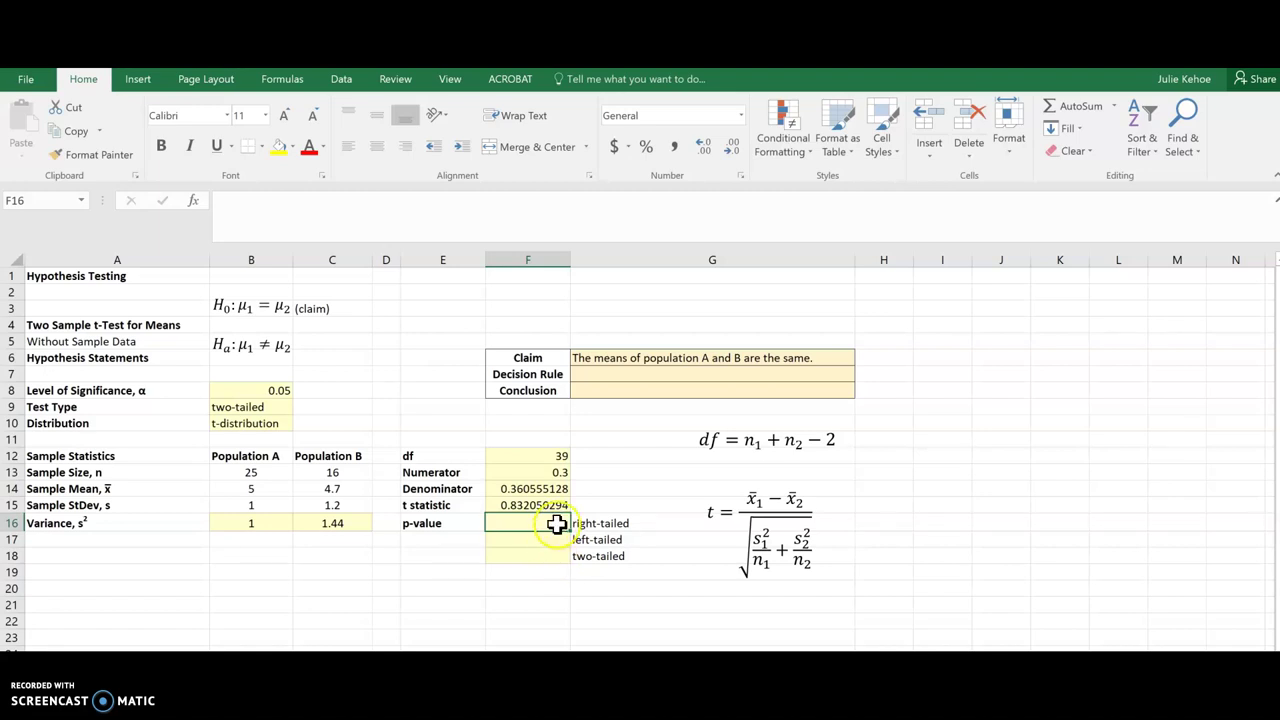
Step: Calculate the right-tailed p-value in F16 from the t statistic and degrees of freedom with =T.DIST.RT(F15,F12)
text(=t)
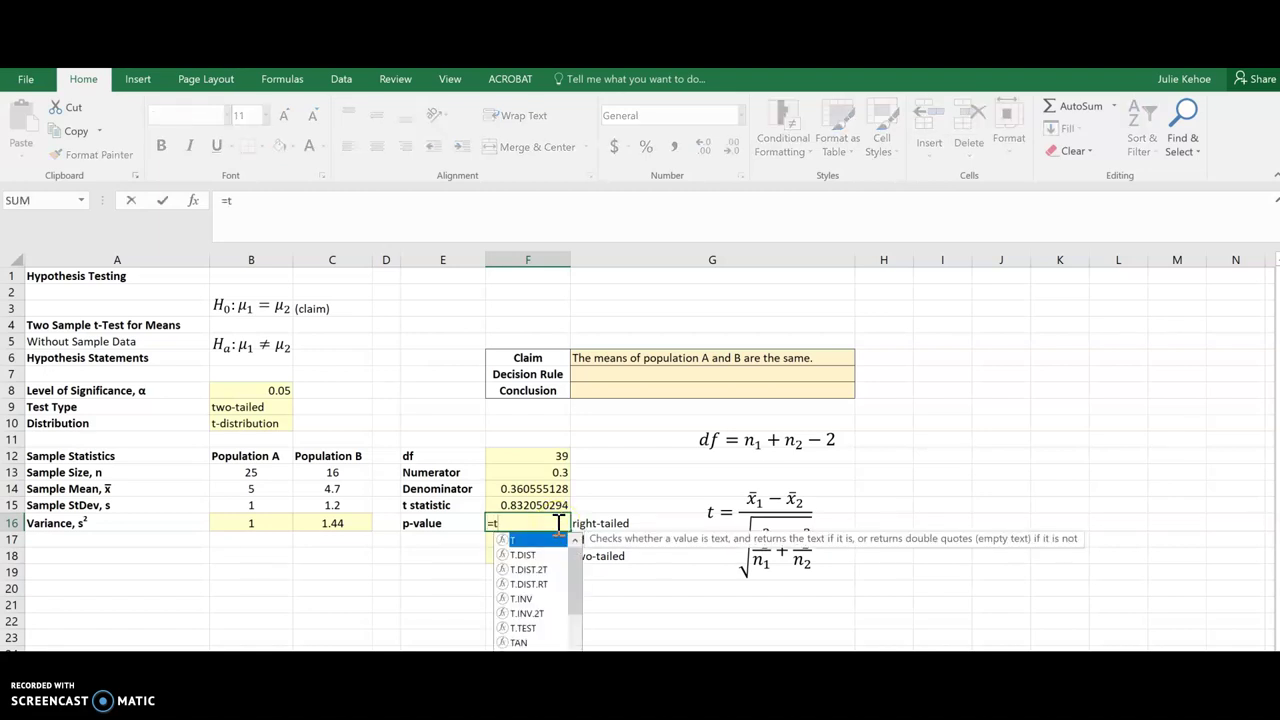
double_click(537, 584)
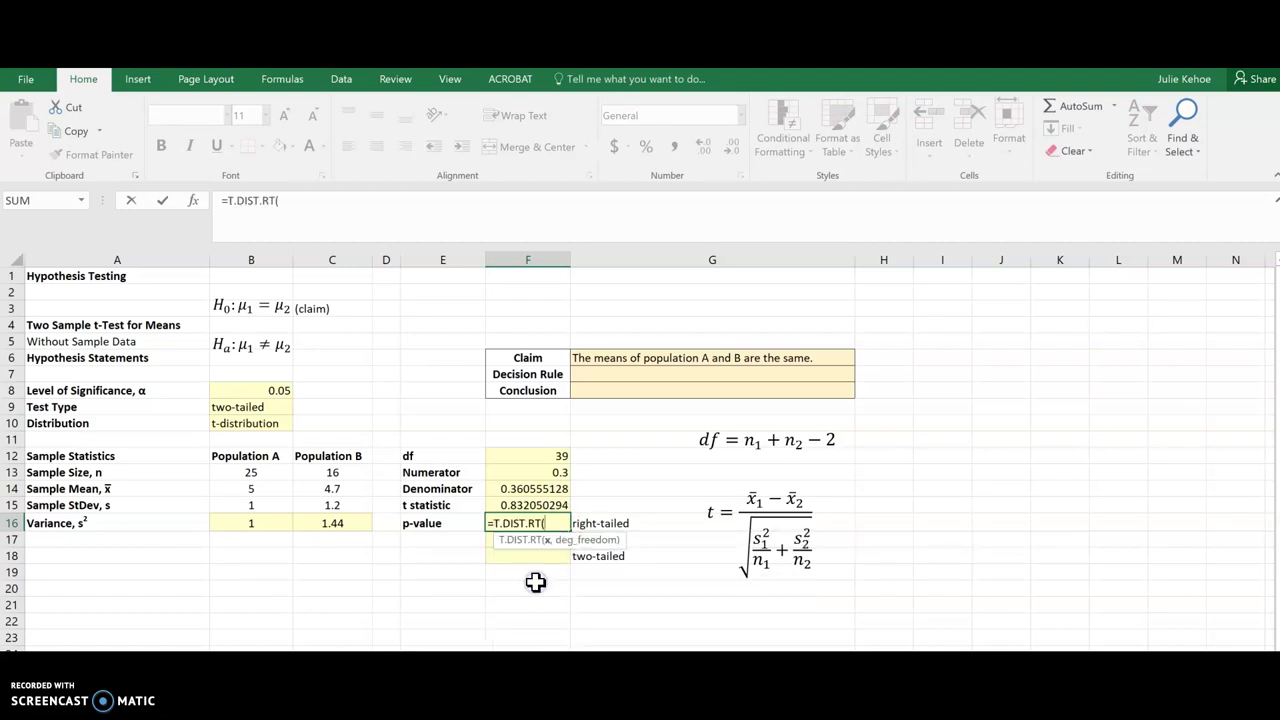
click(535, 503)
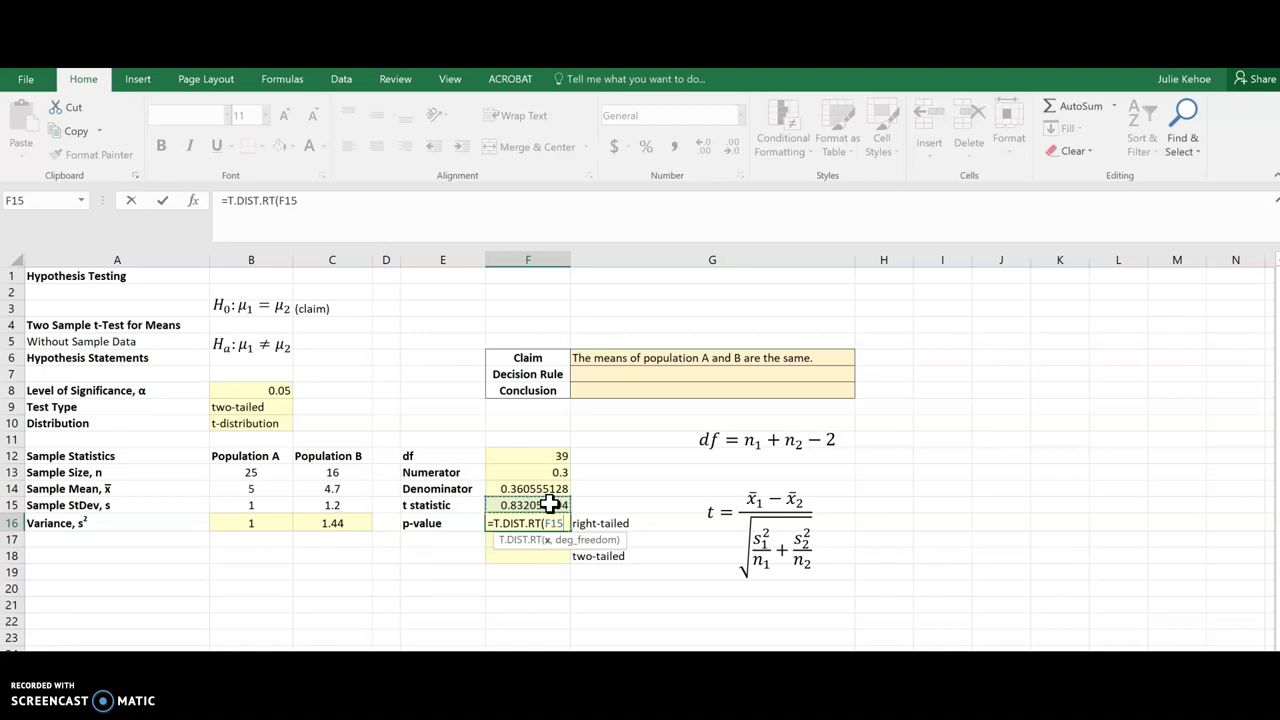
text(,)
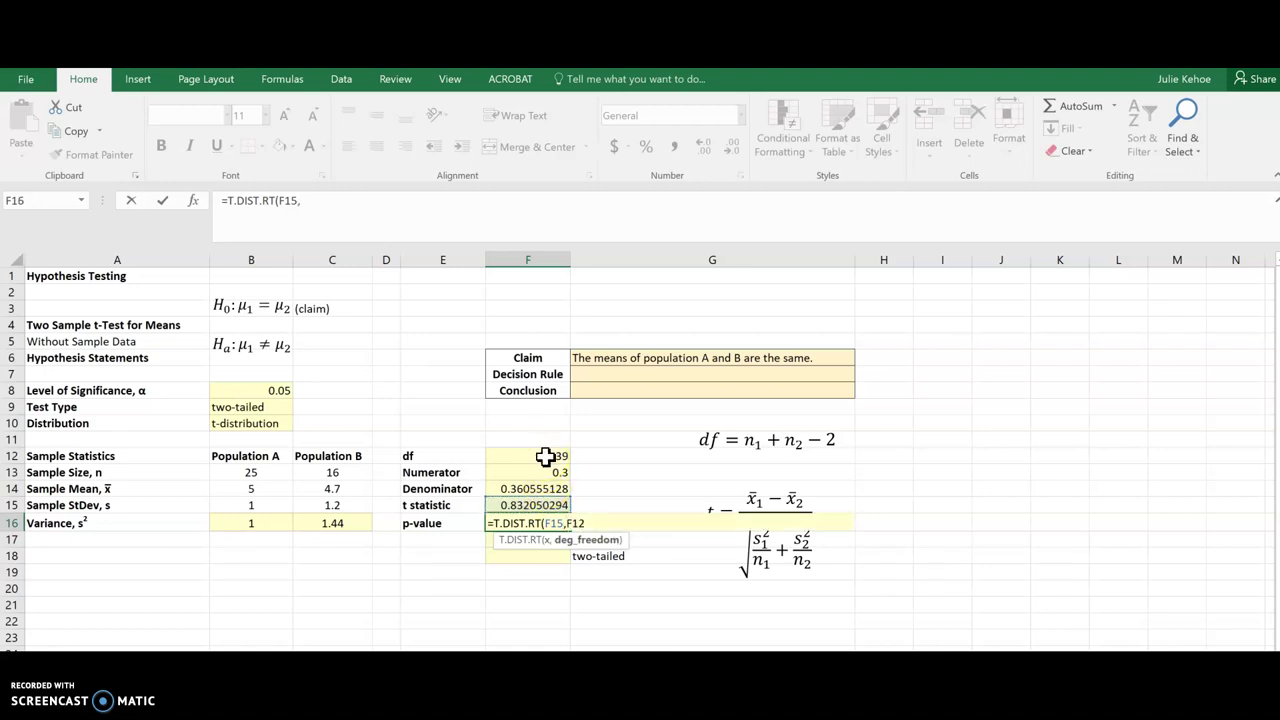
click(549, 456)
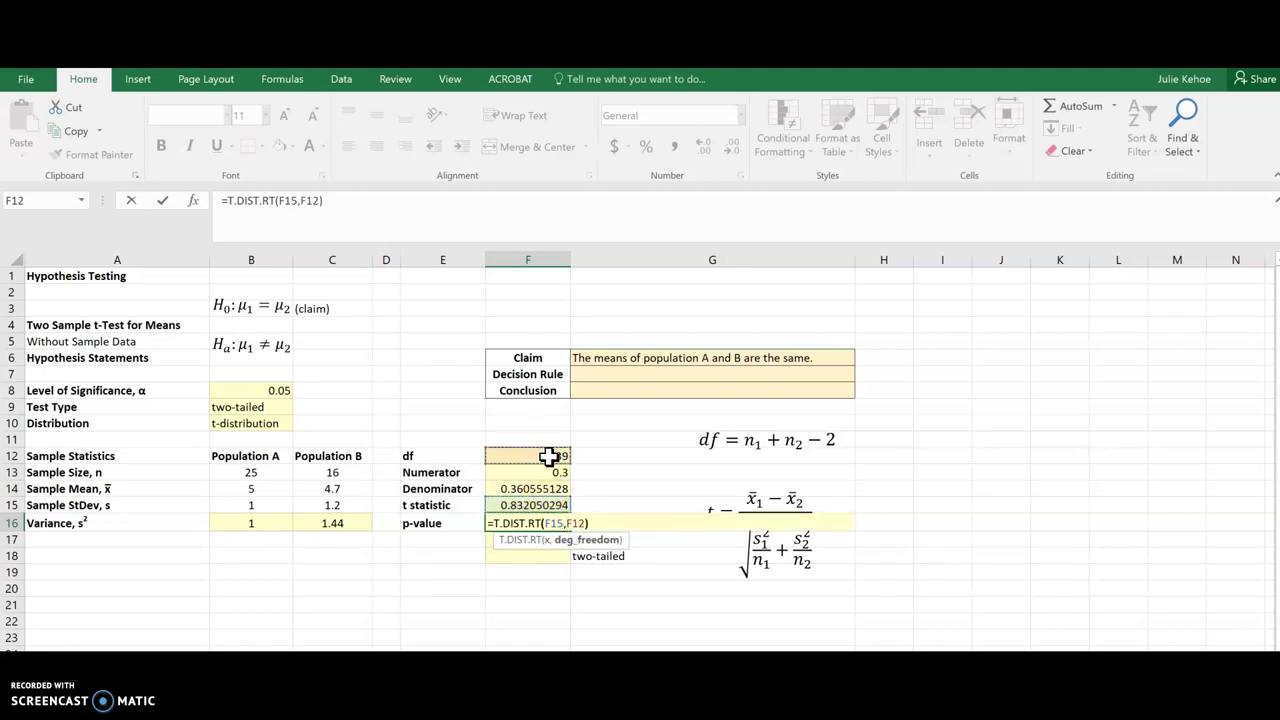
key(Return)
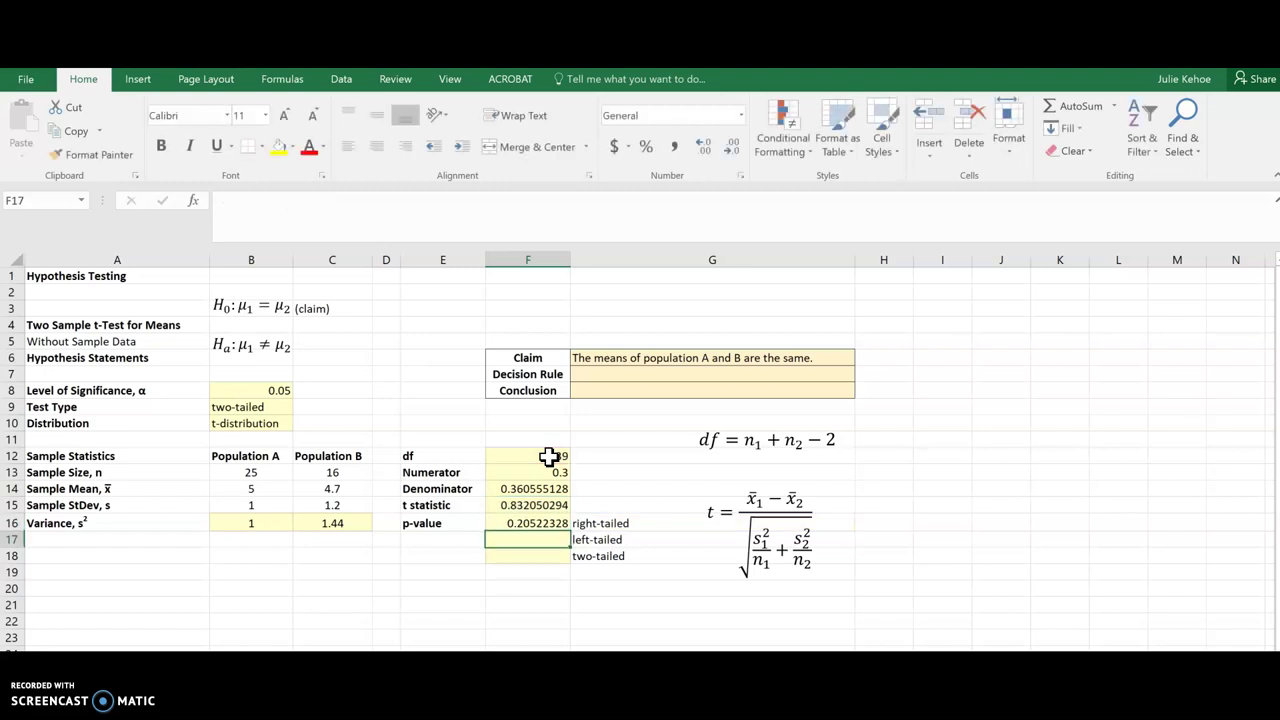
Step: Calculate the left-tailed p-value in F17 using the cumulative distribution with =T.DIST(F15,F12,TRUE)
text(=)
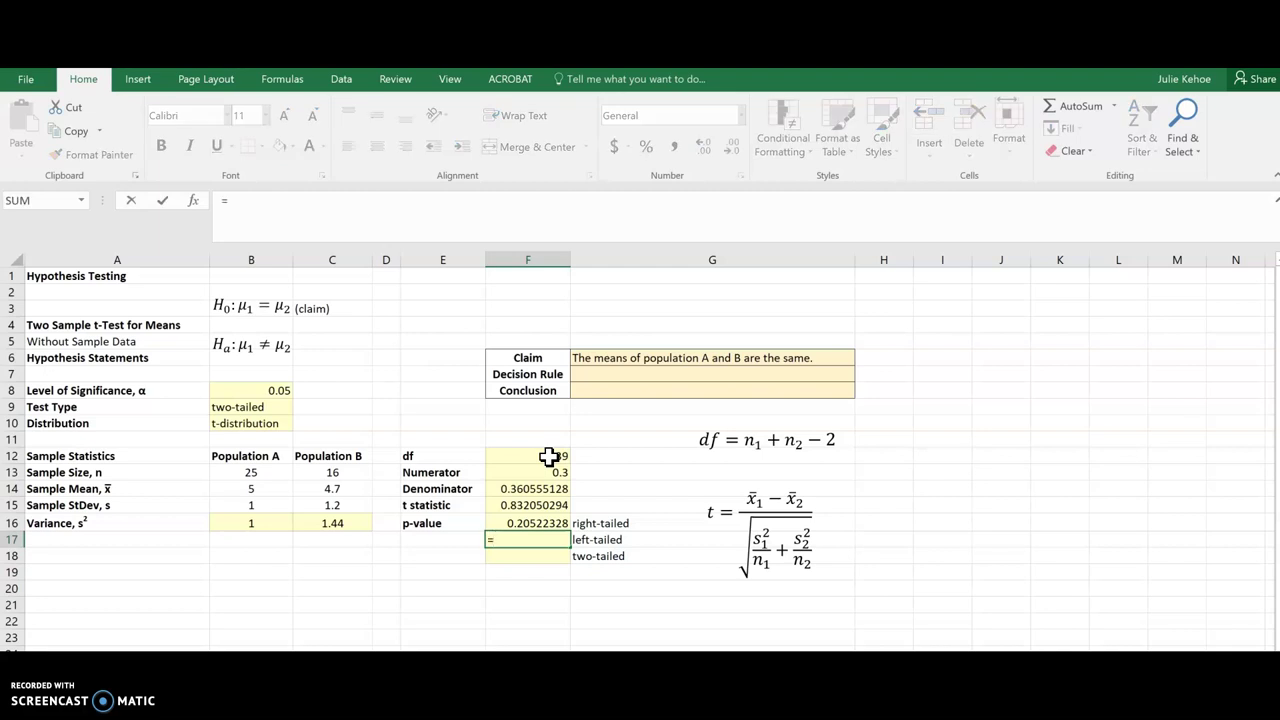
text(t)
click(535, 571)
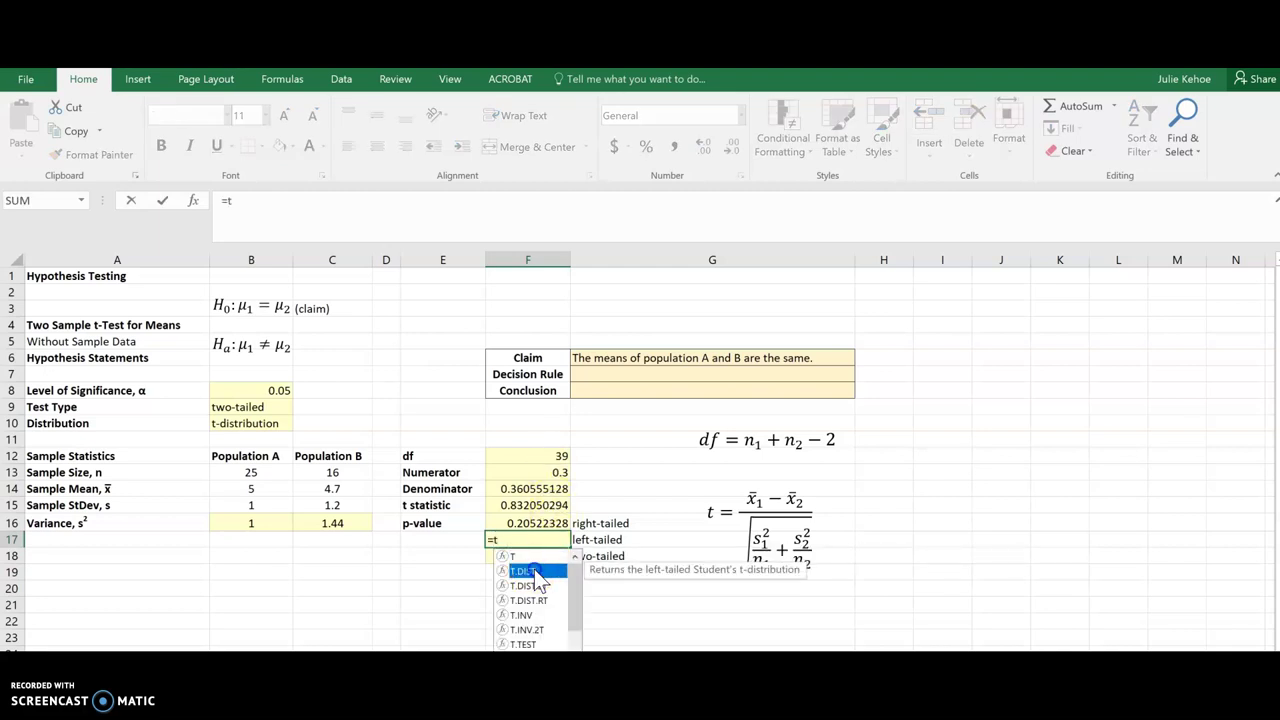
double_click(535, 571)
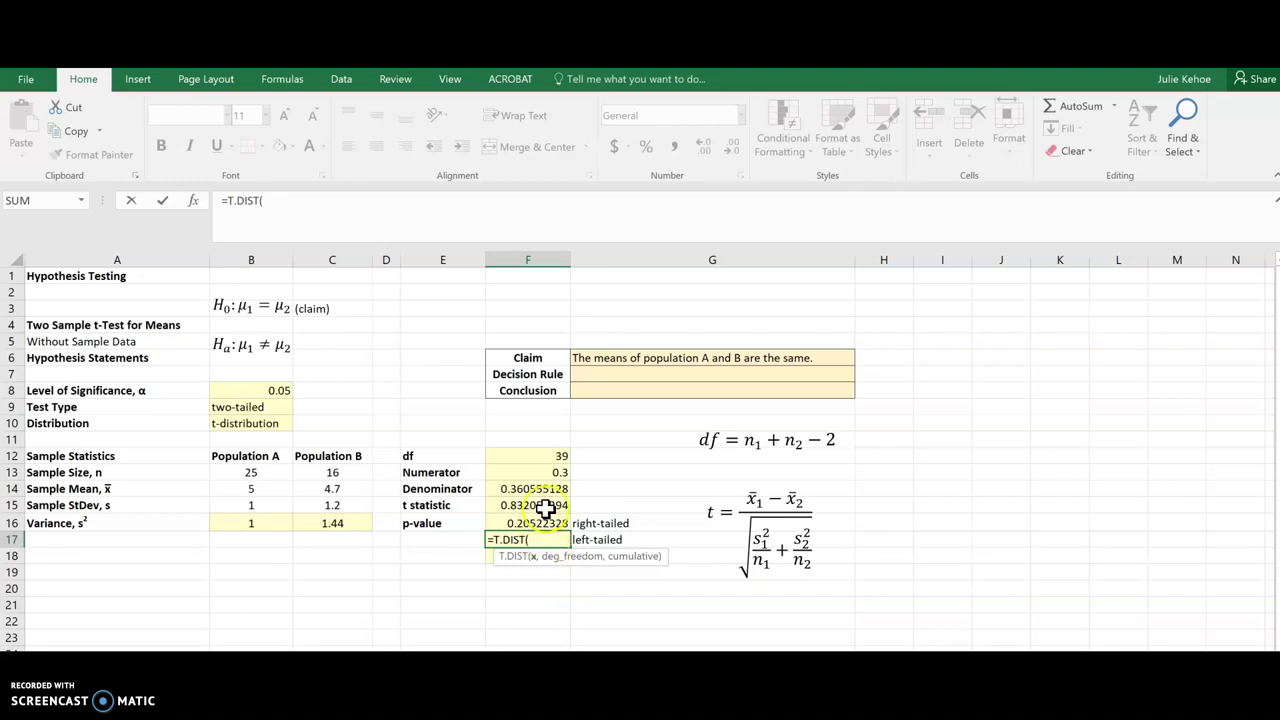
click(548, 505)
text(,)
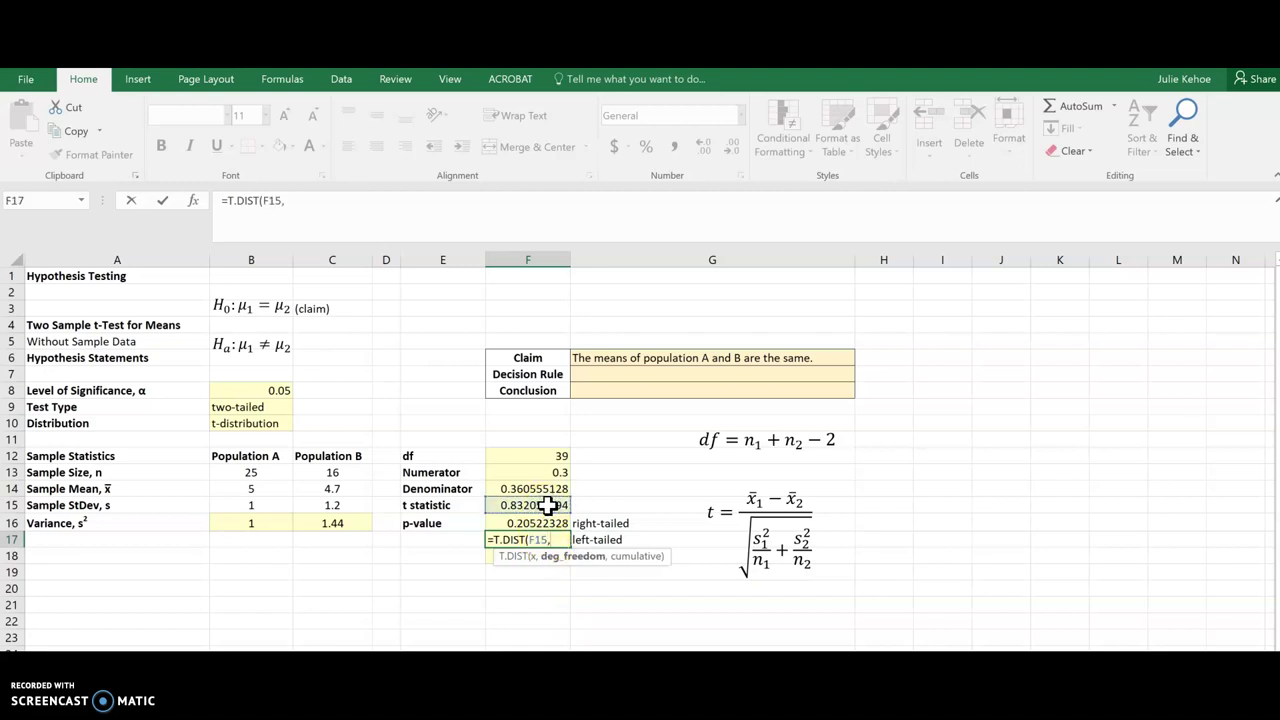
click(553, 455)
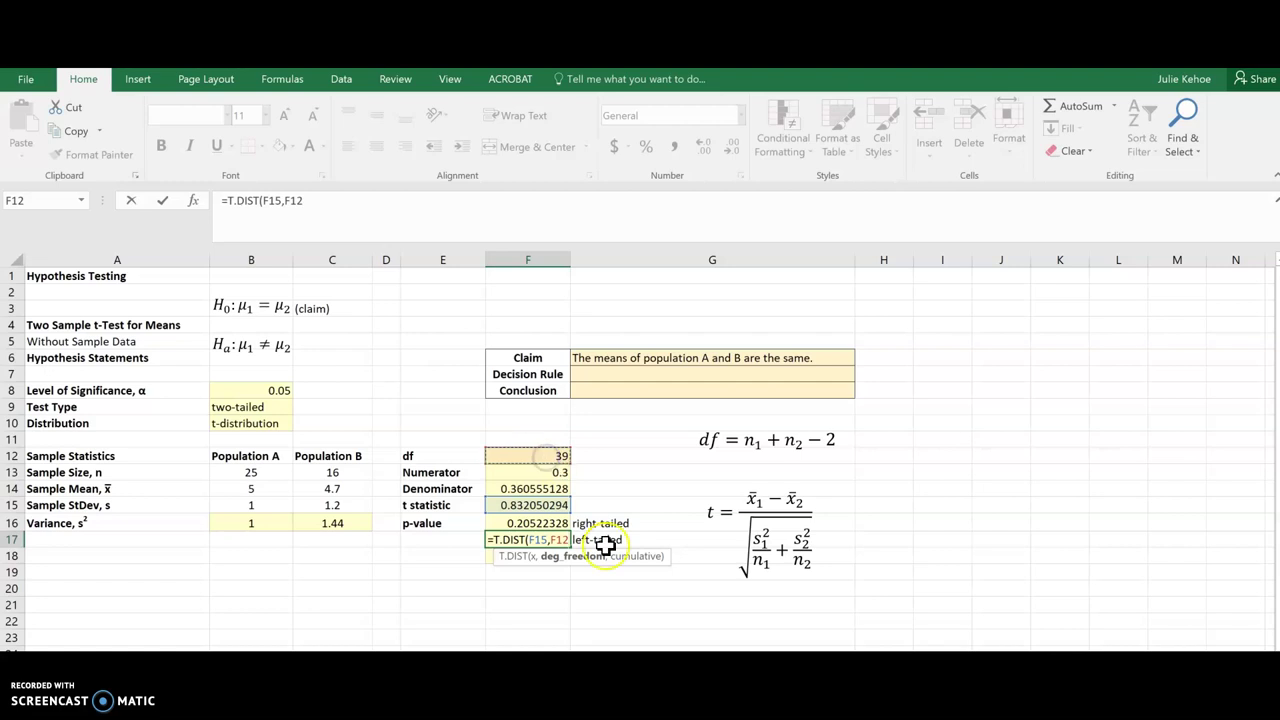
text(,)
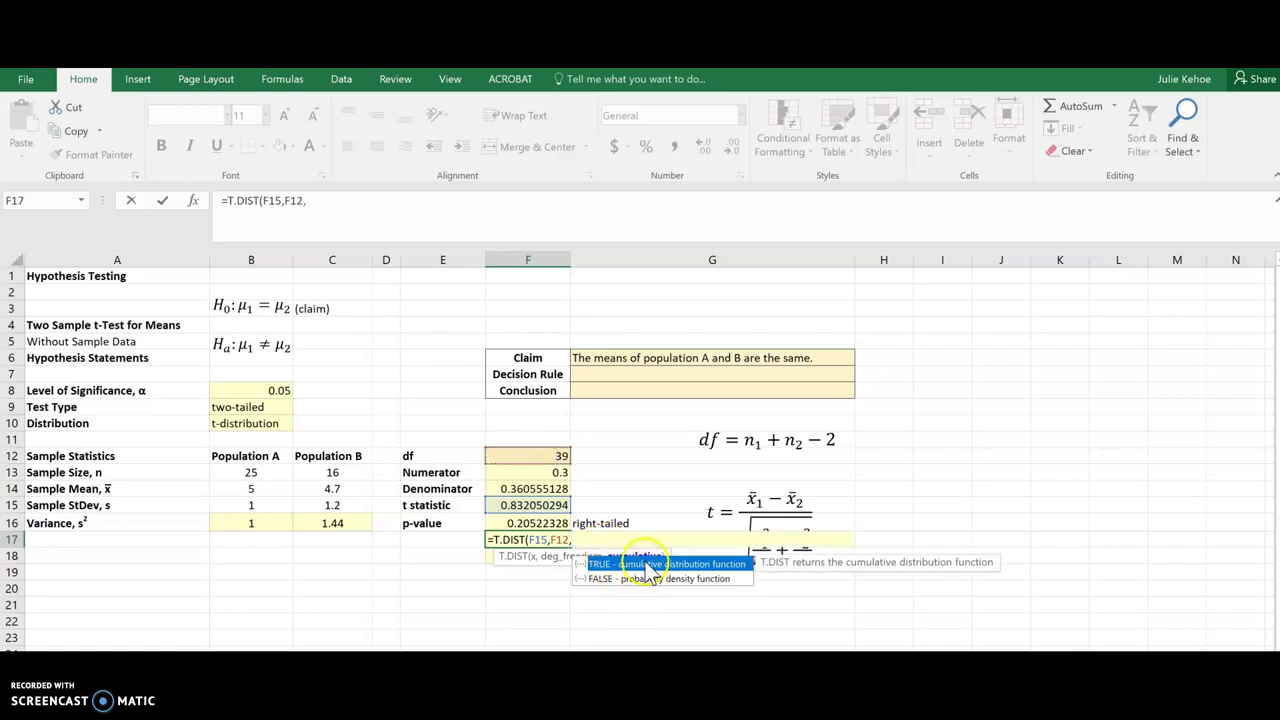
double_click(648, 566)
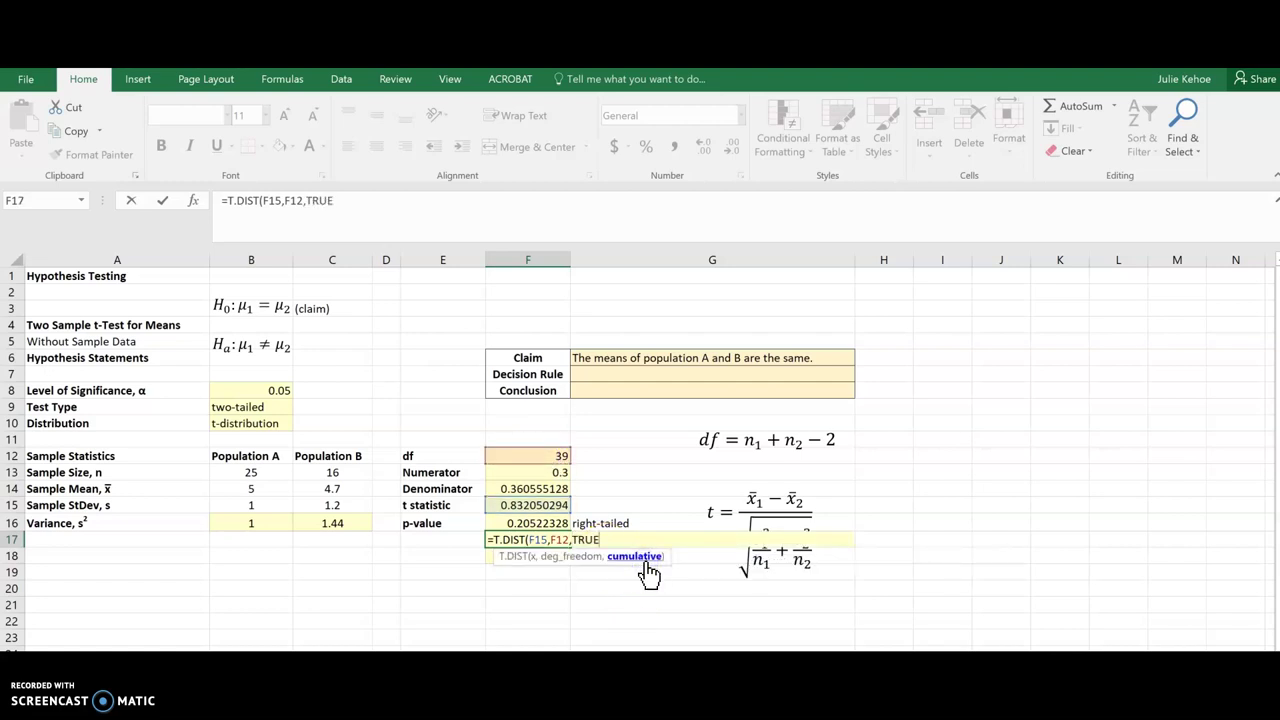
text())
key(Return)
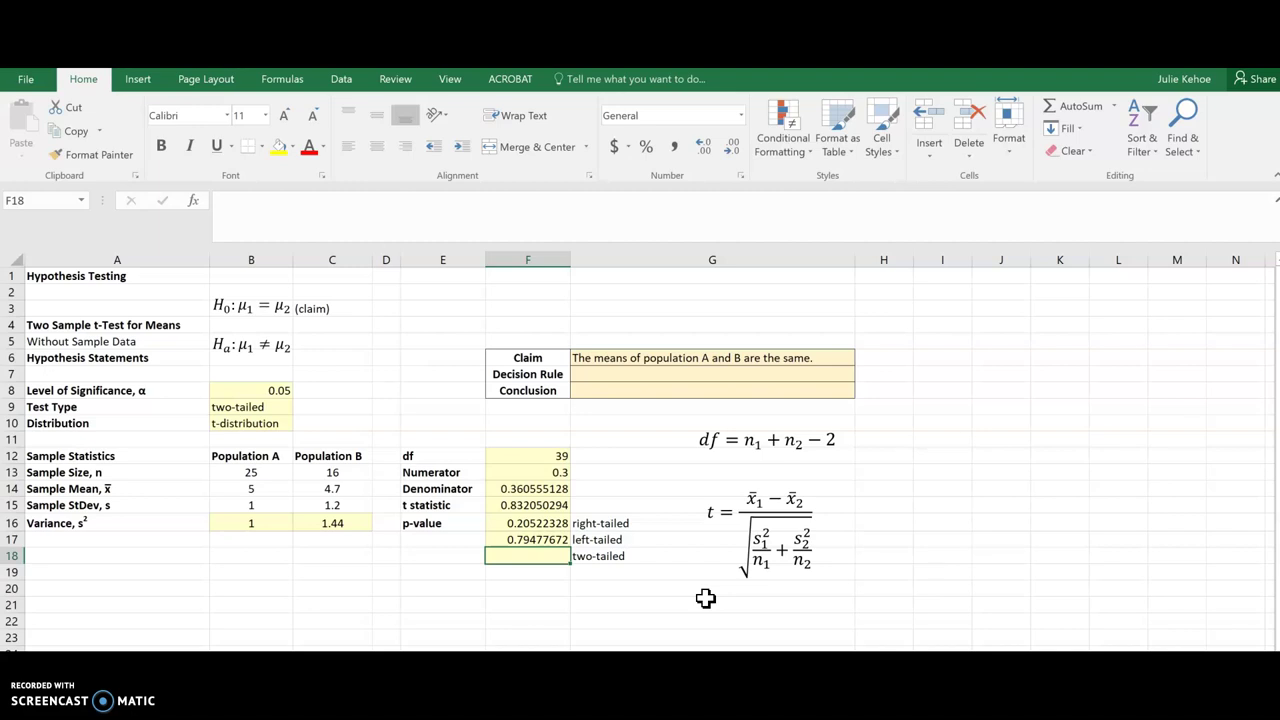
Step: Calculate the two-tailed p-value in F18 as twice the smaller one-tailed p-value with =2*MIN(F16:F17)
text(=2*)
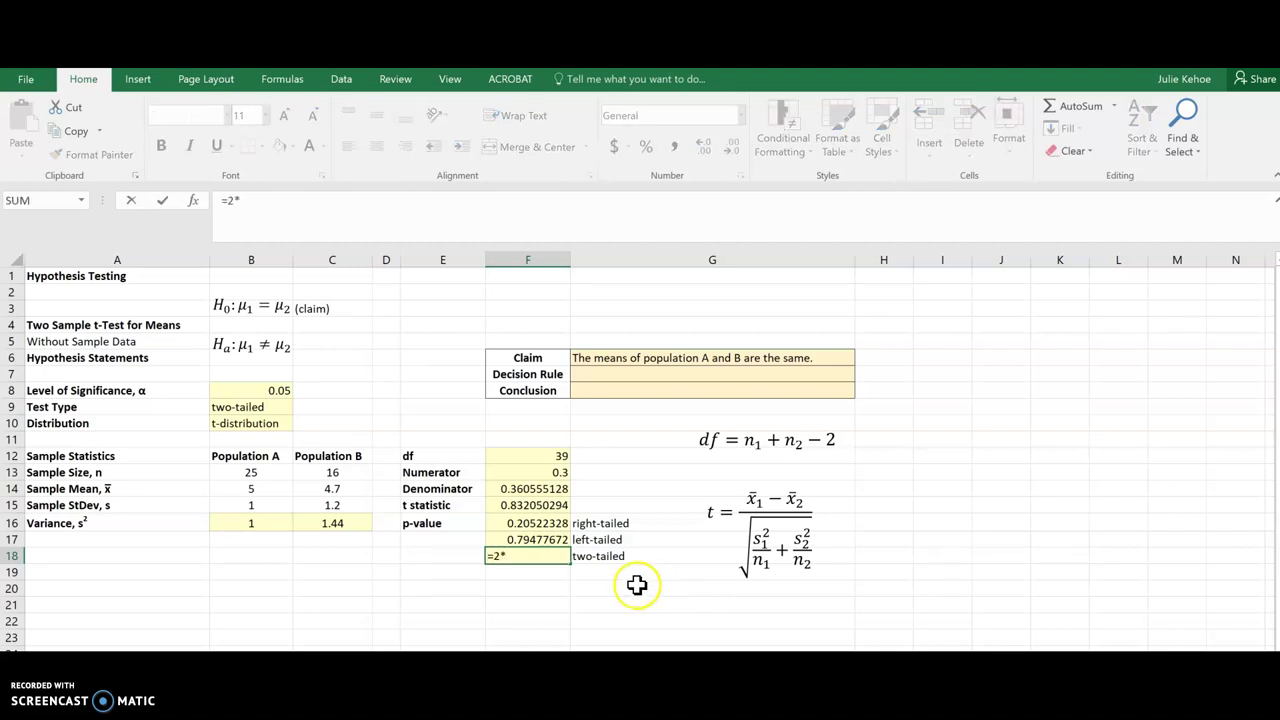
text(MIN()
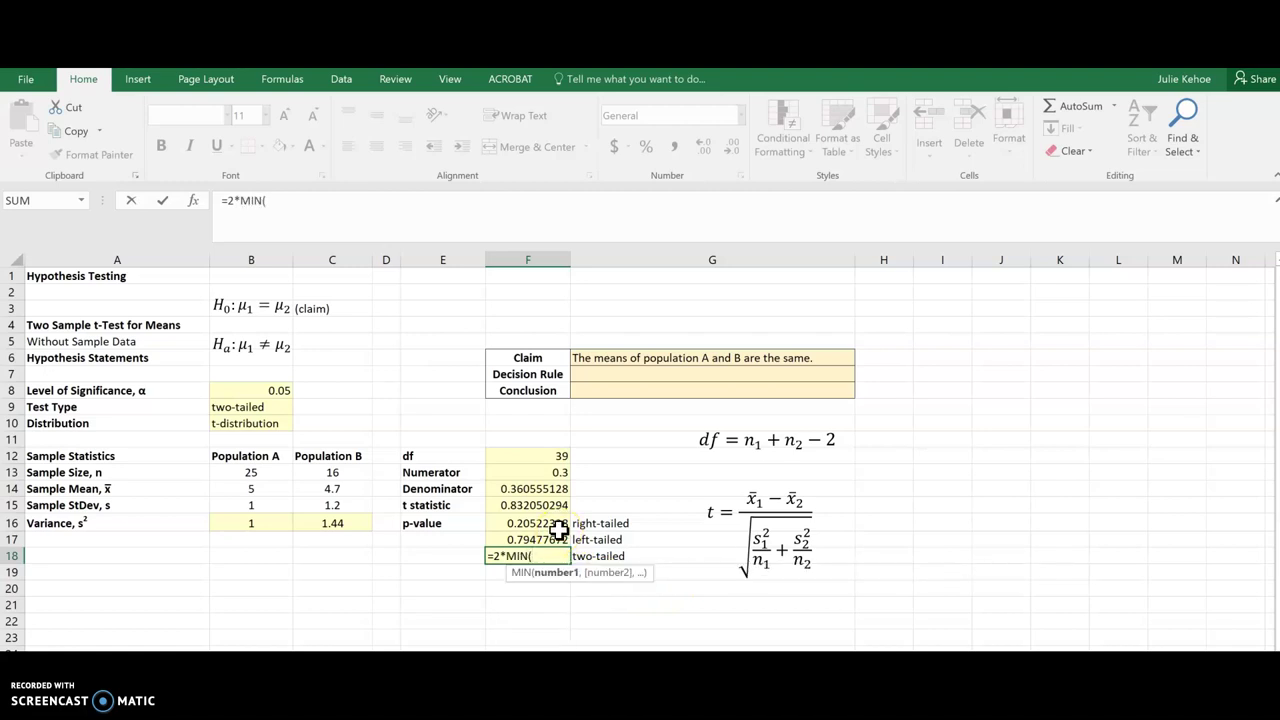
click(555, 527)
drag(555, 532, 556, 540)
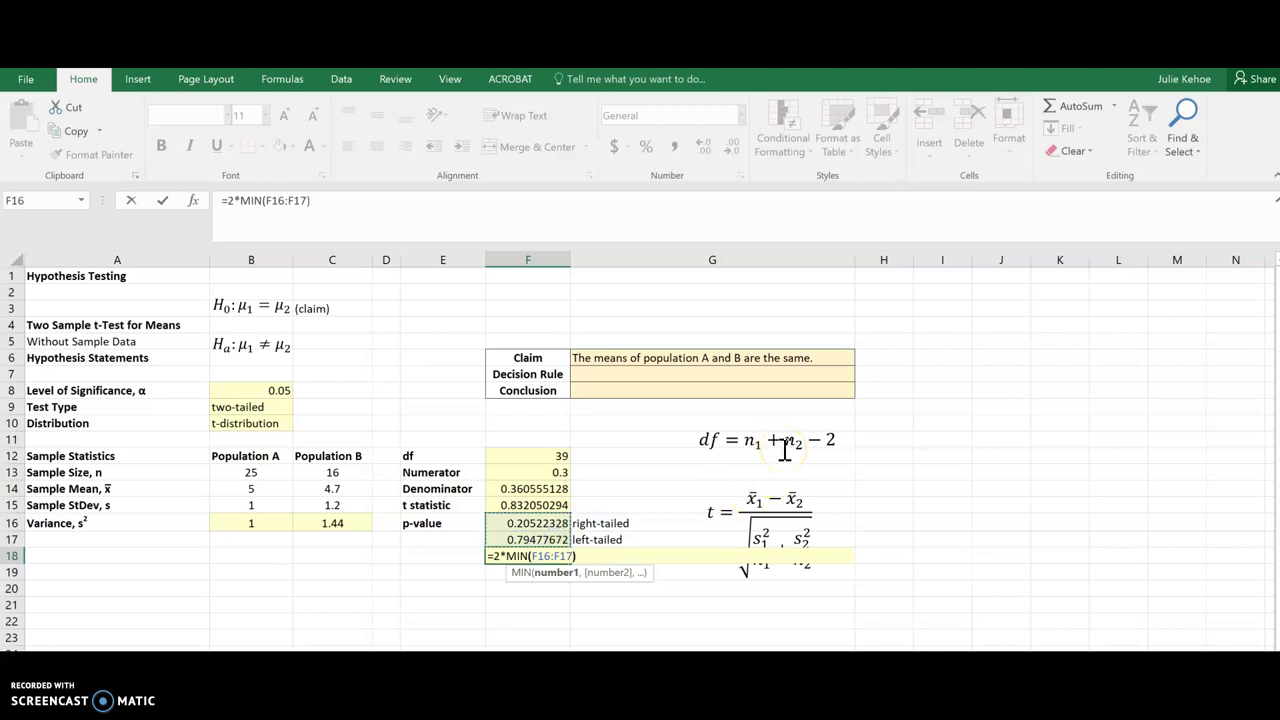
text())
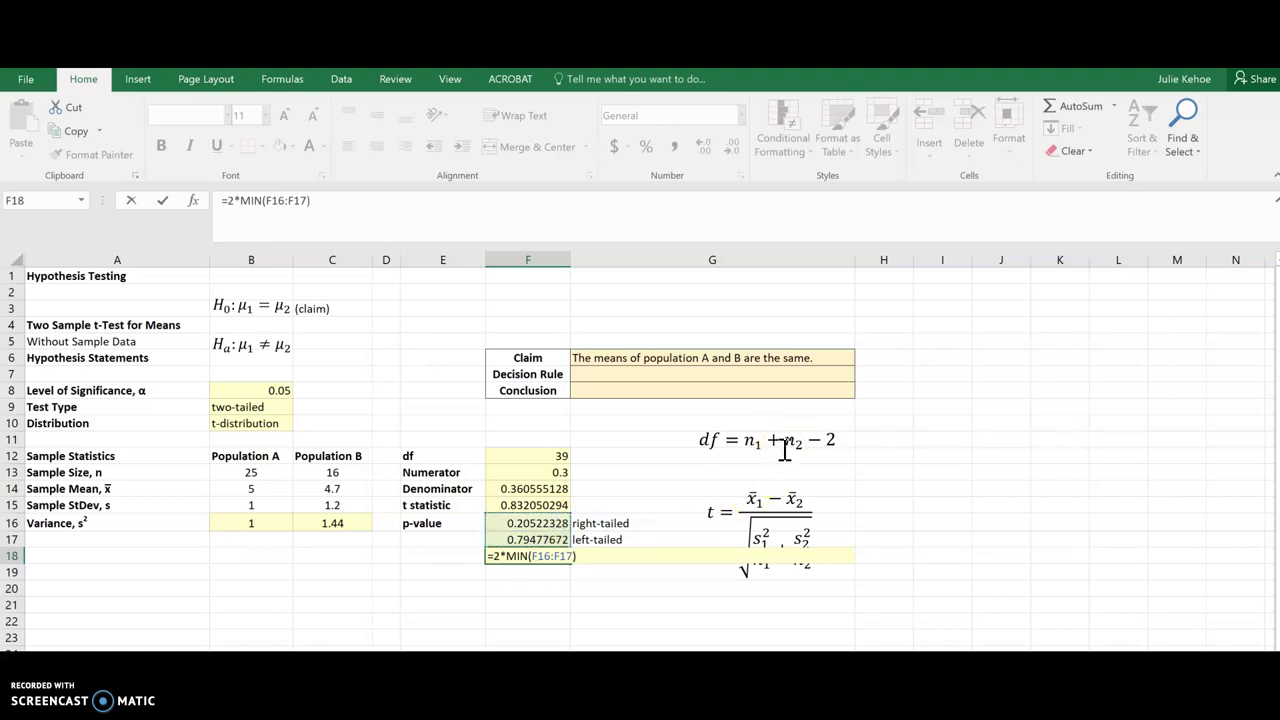
key(Return)
text(two-tailed)
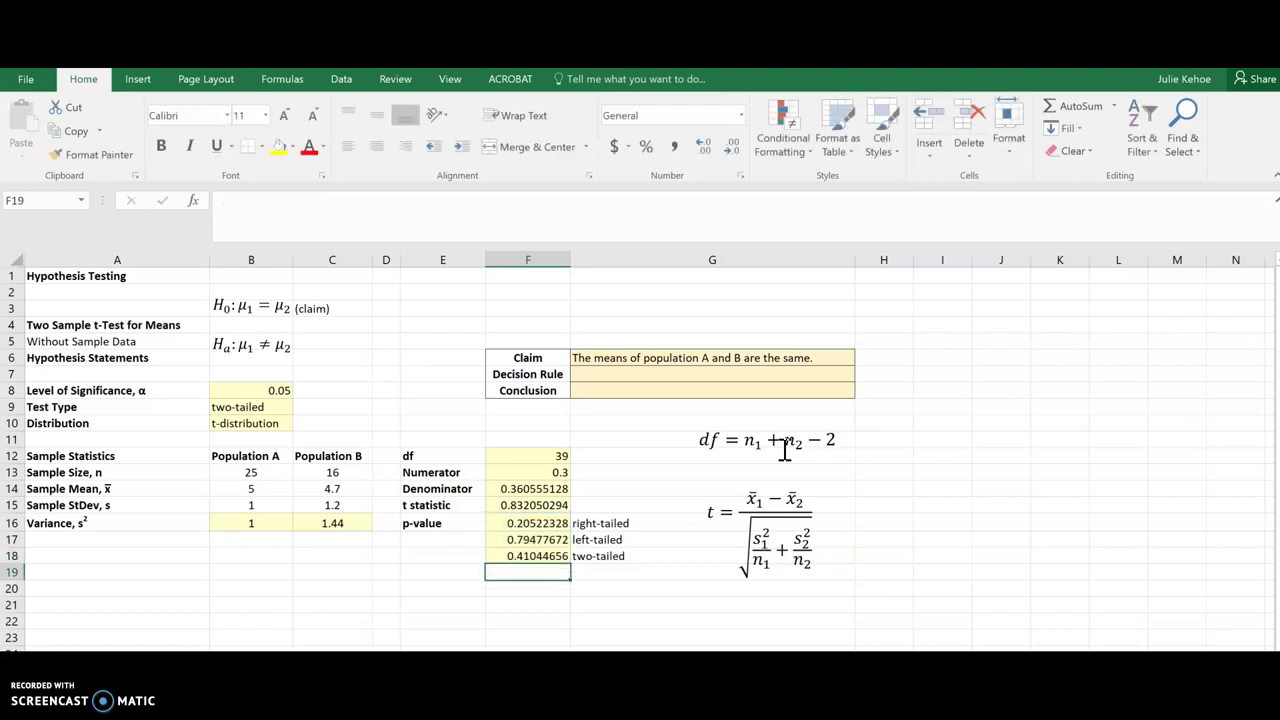
Step: Enter the decision rule "Fail to reject the null hypothesis" in G7 and the conclusion "There is not enough evidence to reject the claim." in G8
click(525, 557)
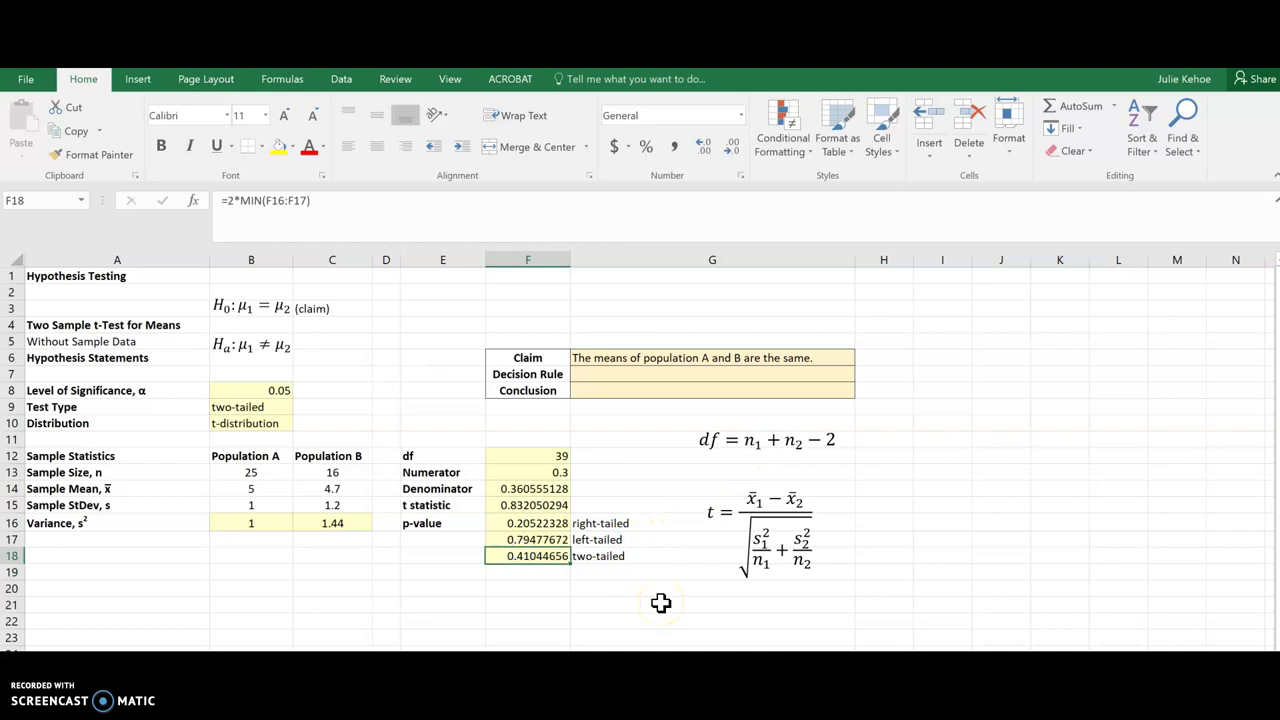
click(257, 391)
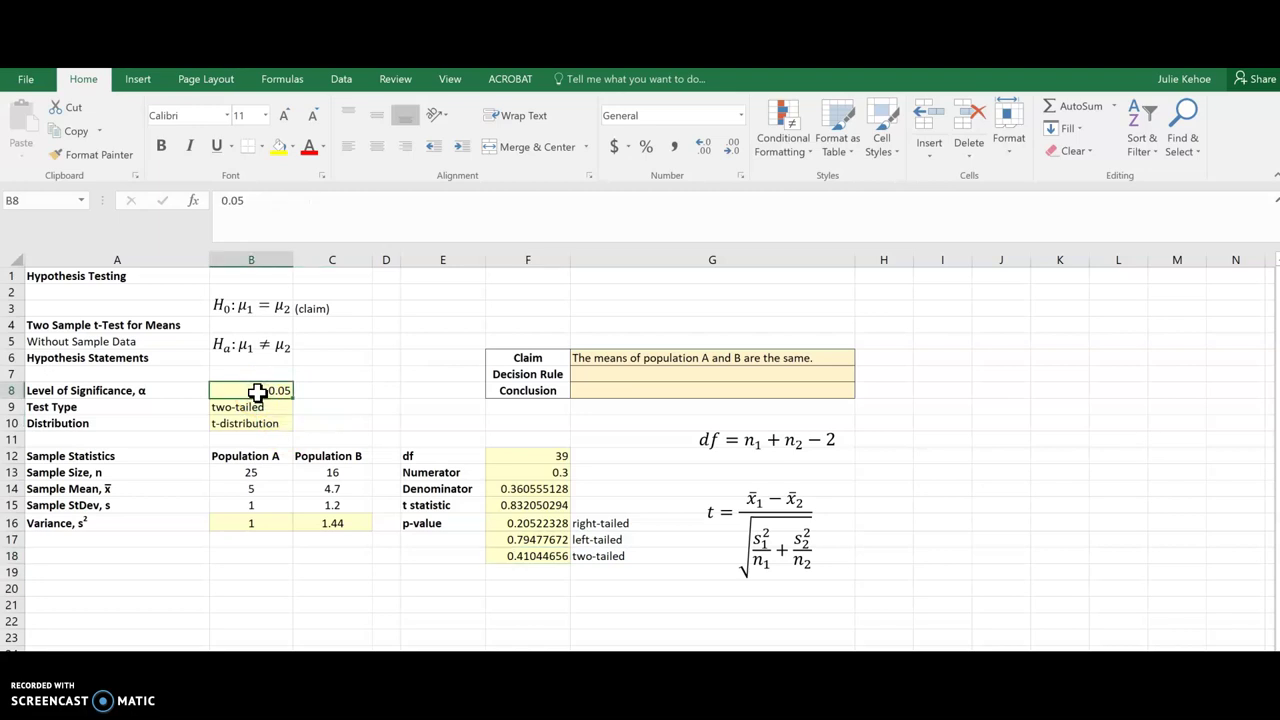
click(590, 376)
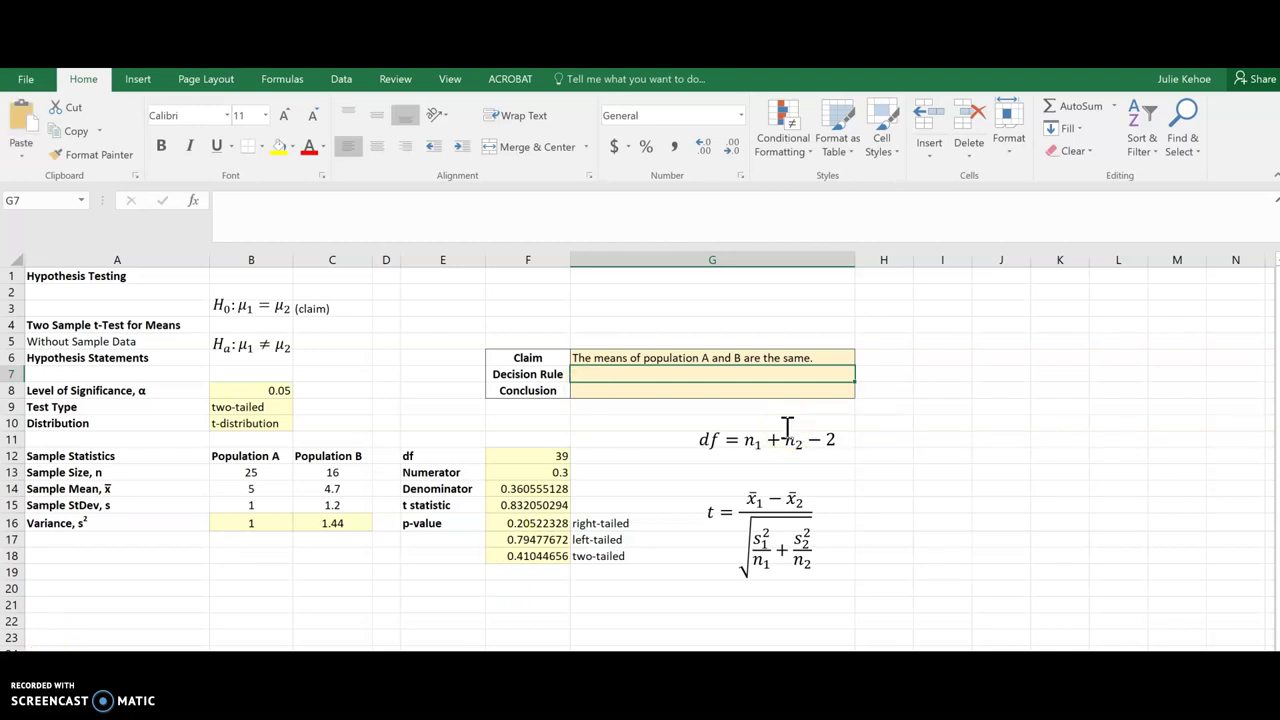
text(Fail to reject the null hypothesis There is not enough evidence to reject the claim.)
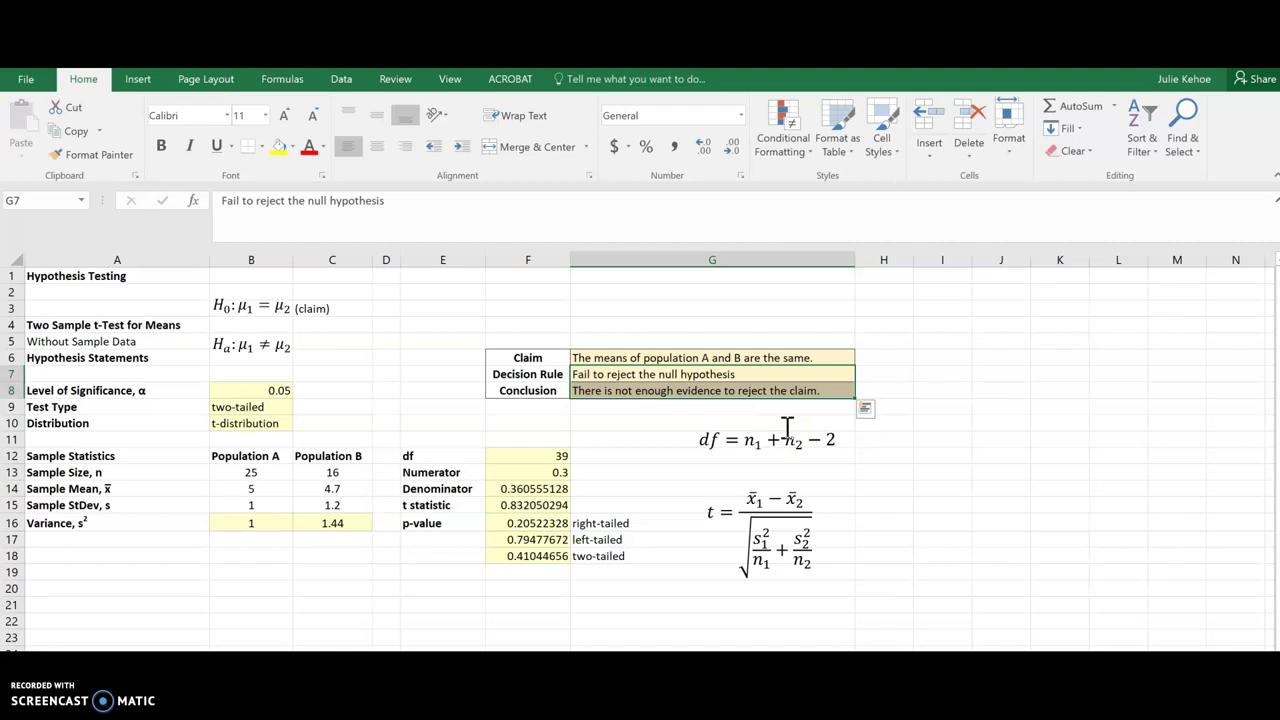